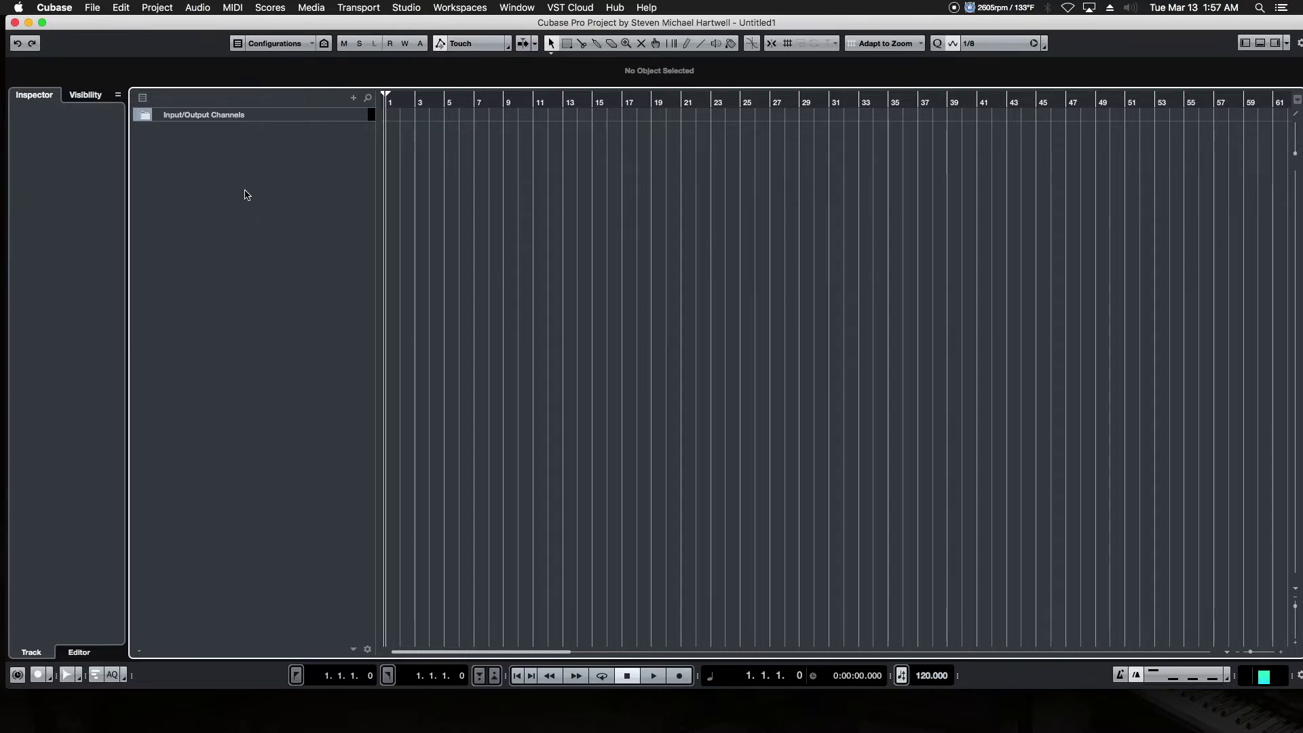
# - Add one mono audio track named "AUDIO TRACK 1" routed to MAIN OUTS
pyautogui.rightClick(249, 167)
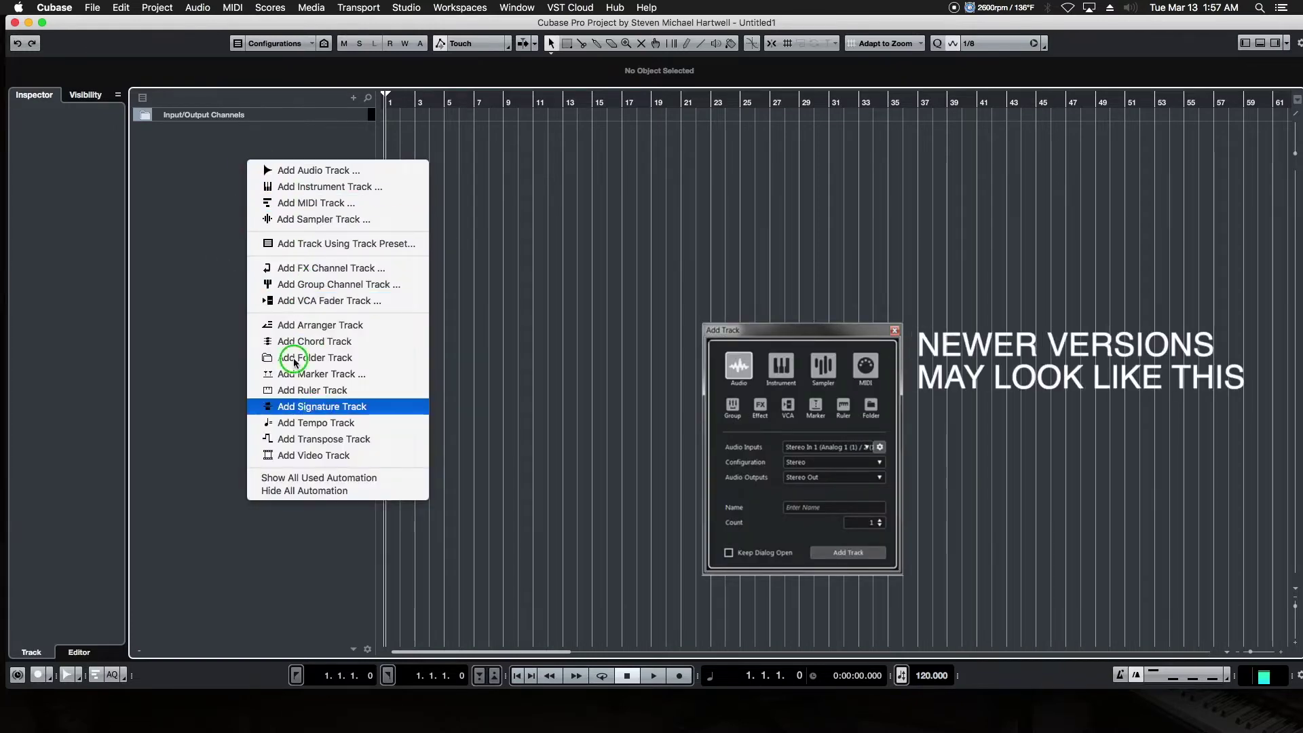
pyautogui.click(291, 155)
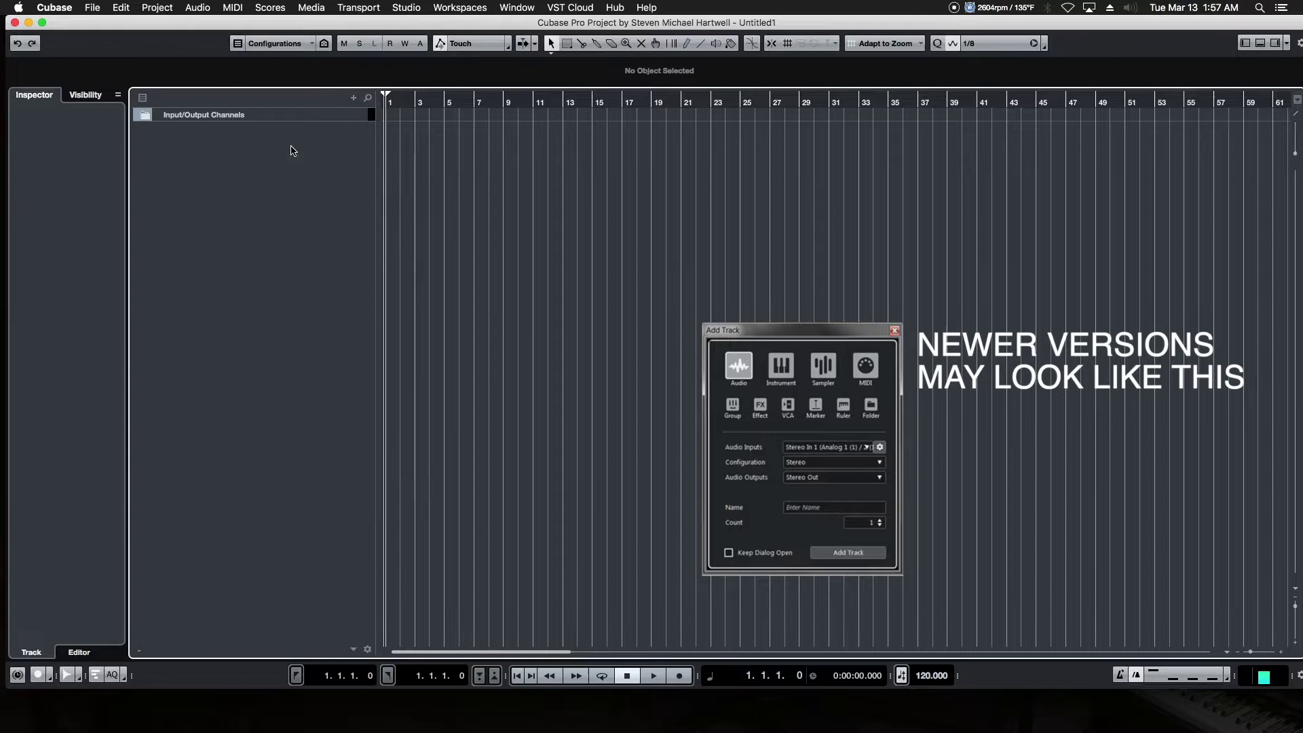
pyautogui.click(354, 98)
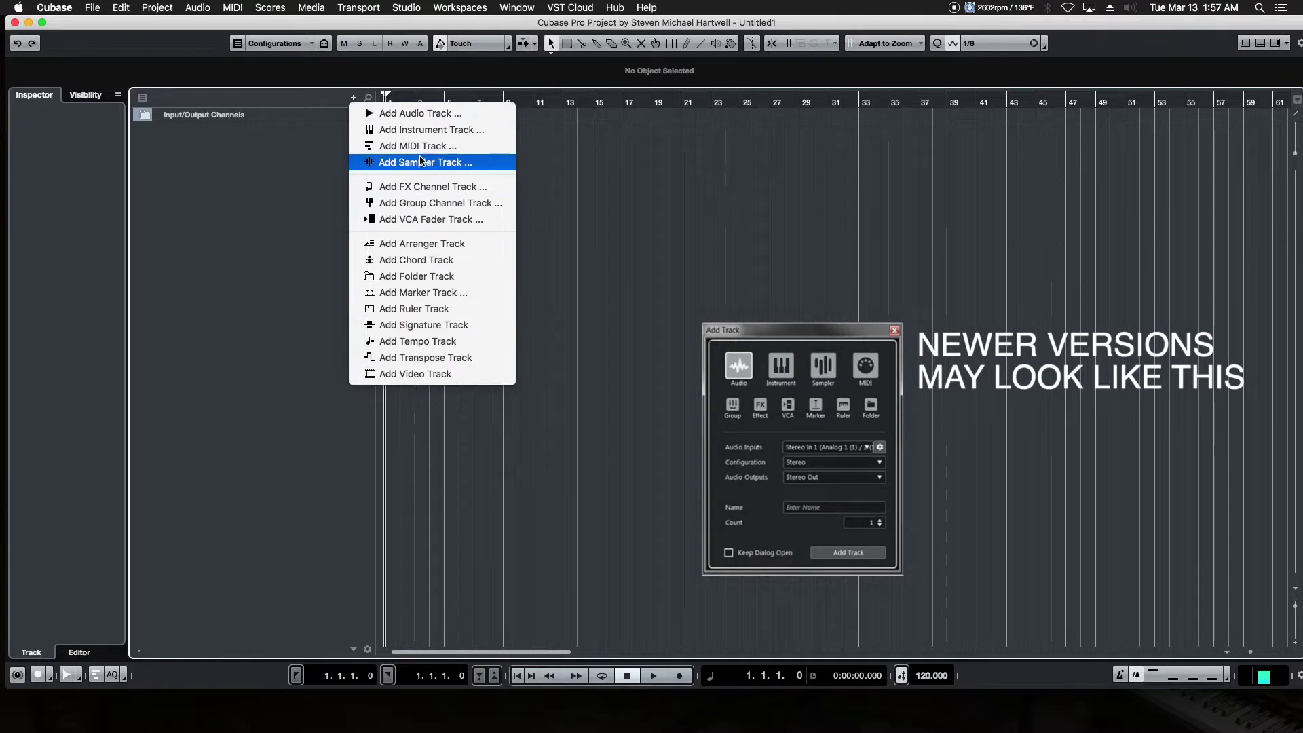
pyautogui.click(426, 114)
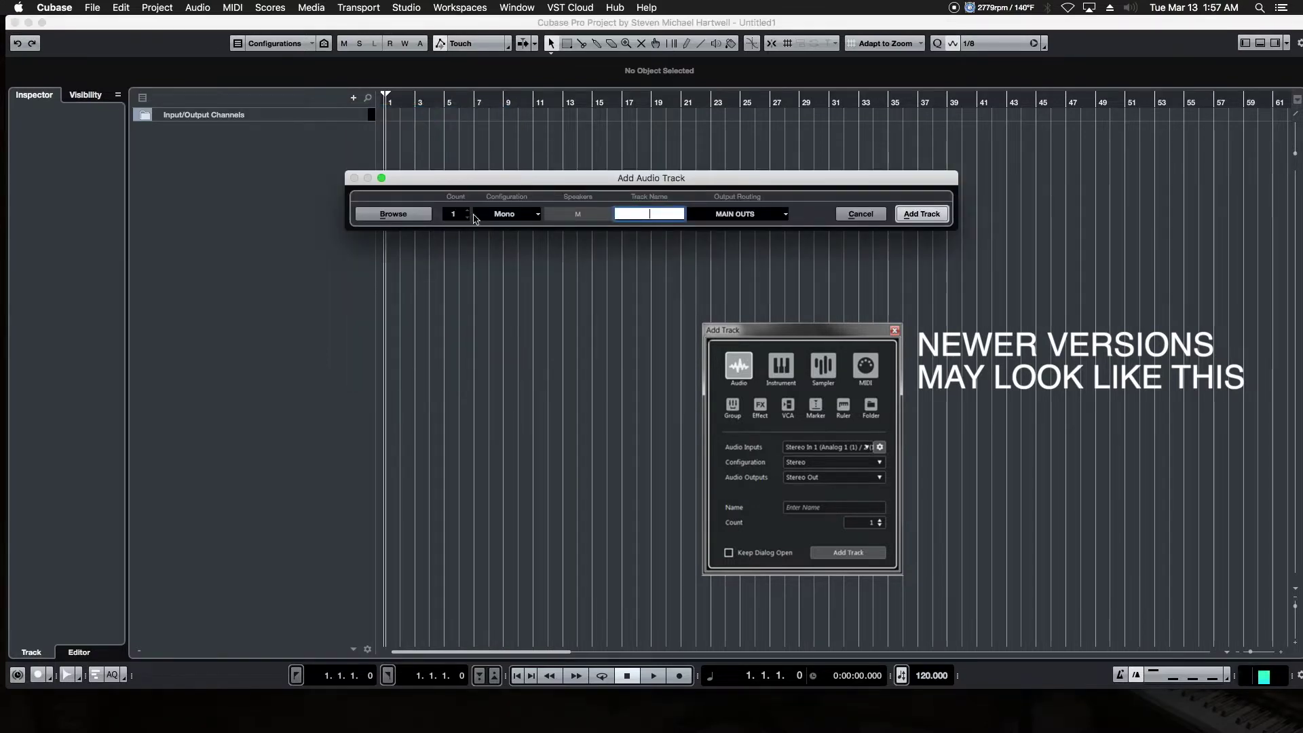
pyautogui.click(538, 217)
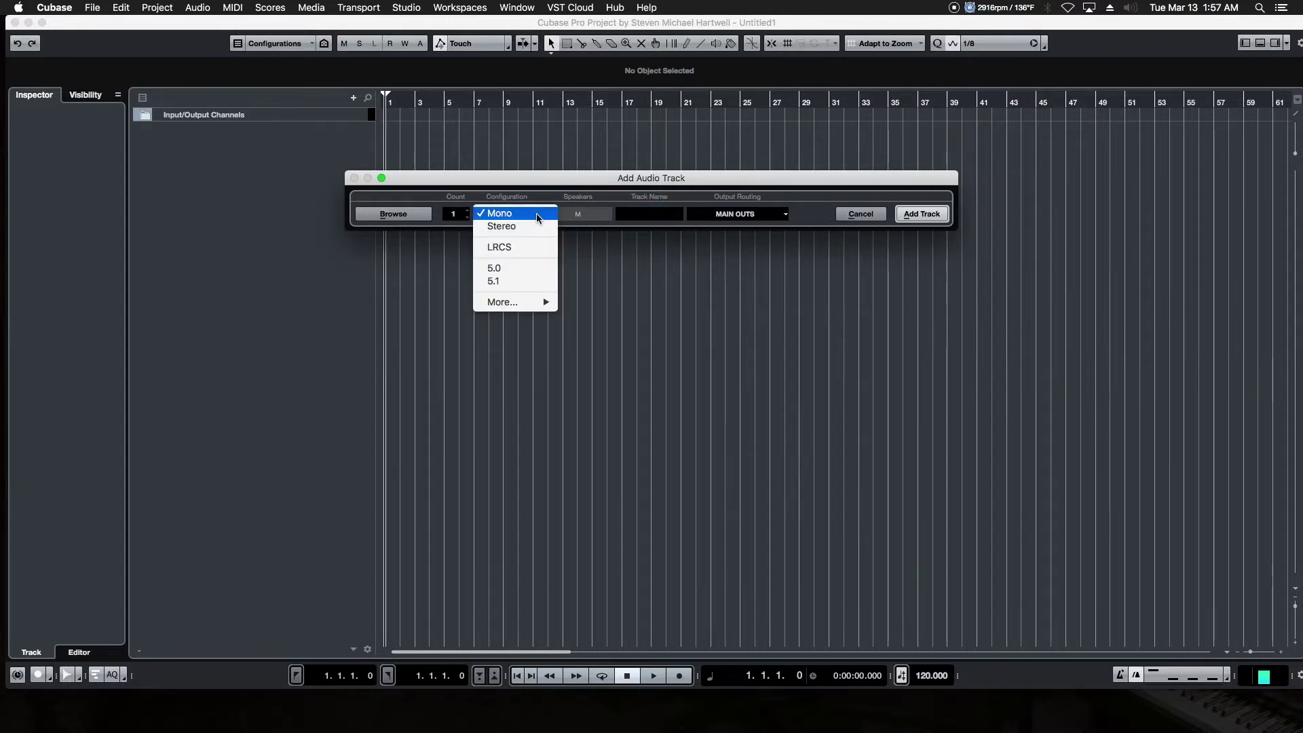
pyautogui.click(543, 194)
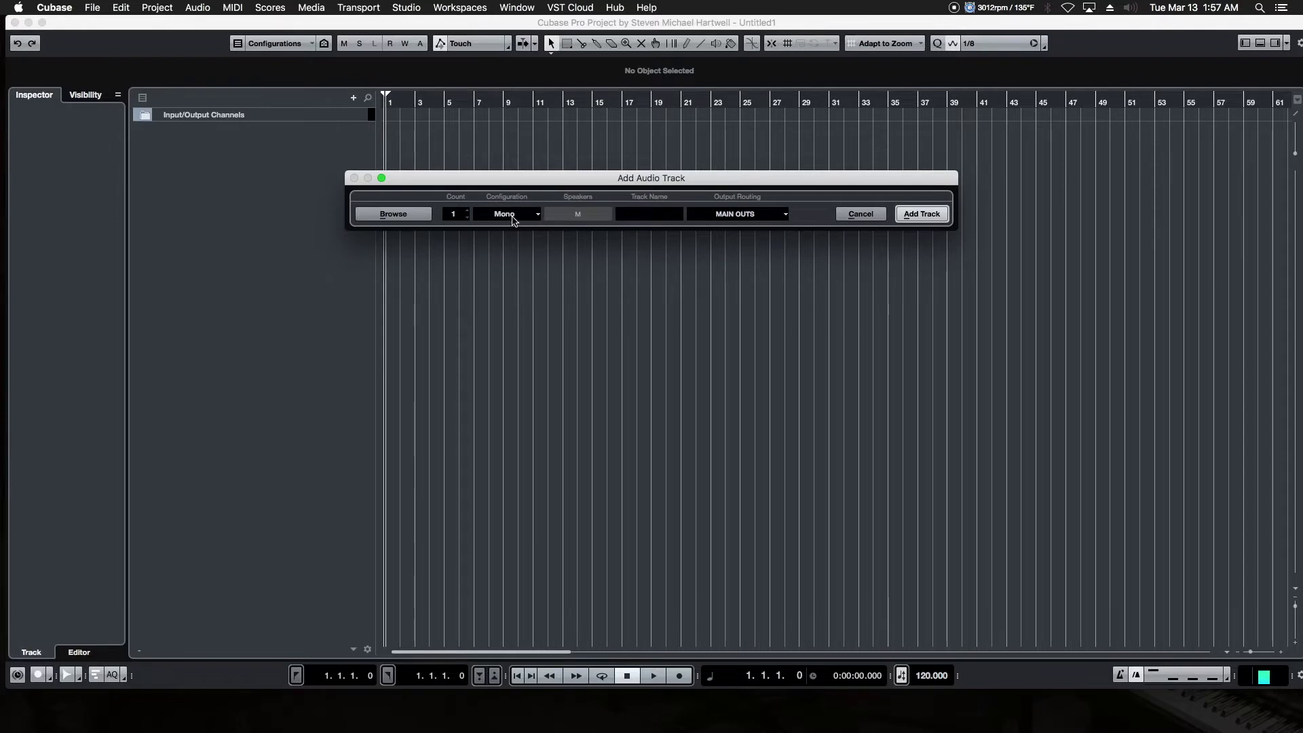
pyautogui.click(648, 216)
pyautogui.write('AUDIO')
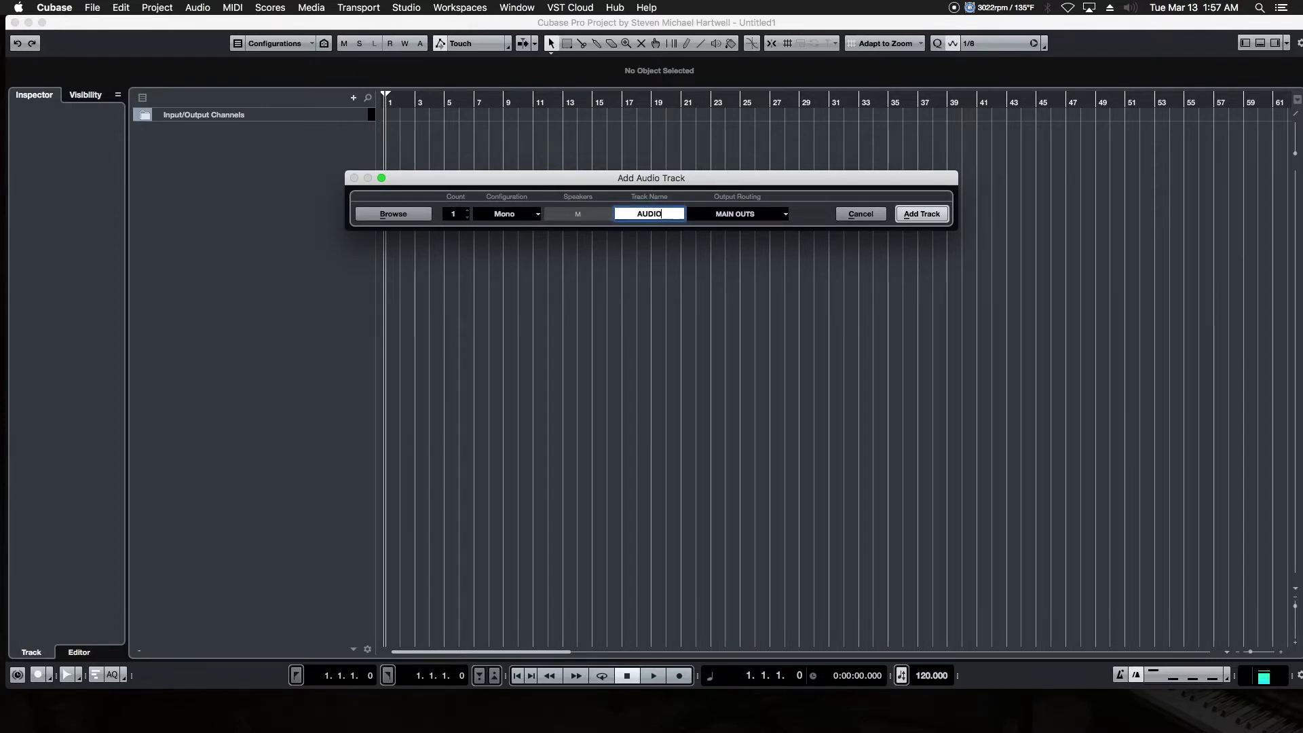
pyautogui.write(' TRACK 1')
pyautogui.click(920, 214)
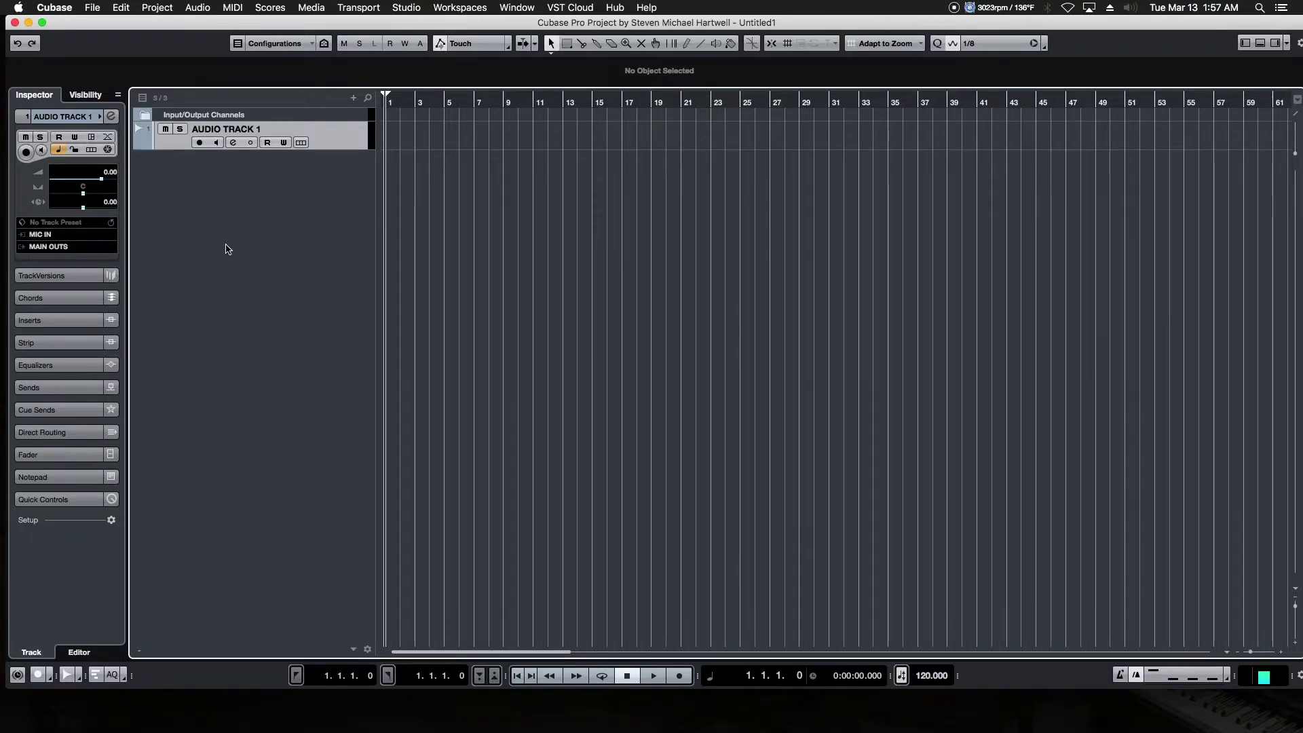
# - Add a second mono audio track named "AUDIO TRACK 2" routed to MAIN OUTS
pyautogui.doubleClick(260, 219)
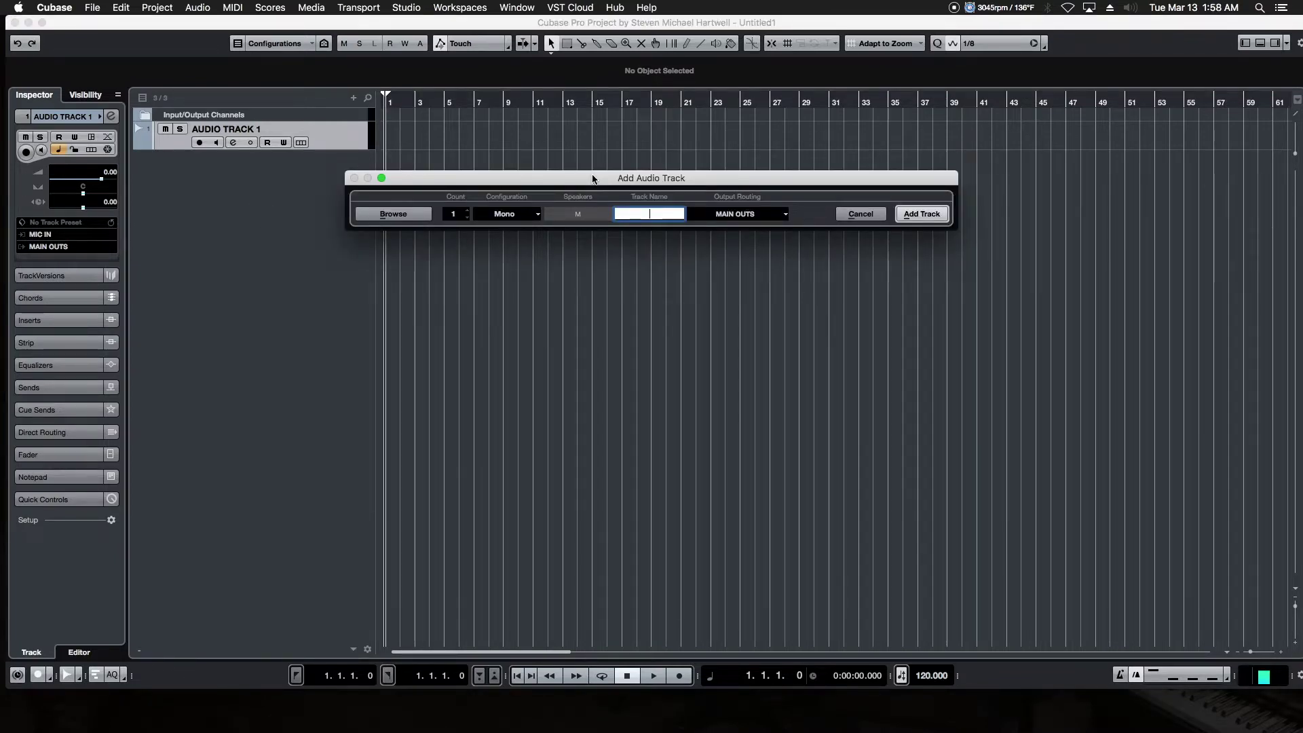
pyautogui.write('AUDIO TRACK 2')
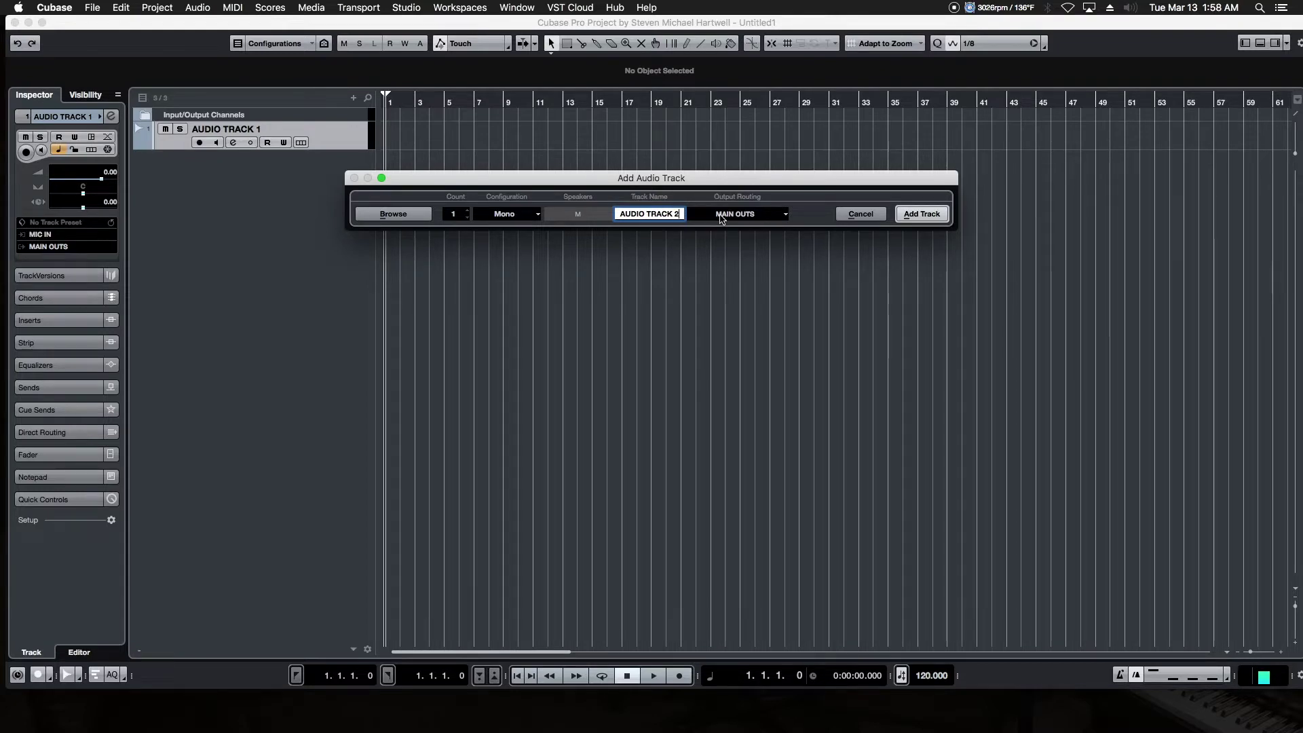
pyautogui.click(923, 216)
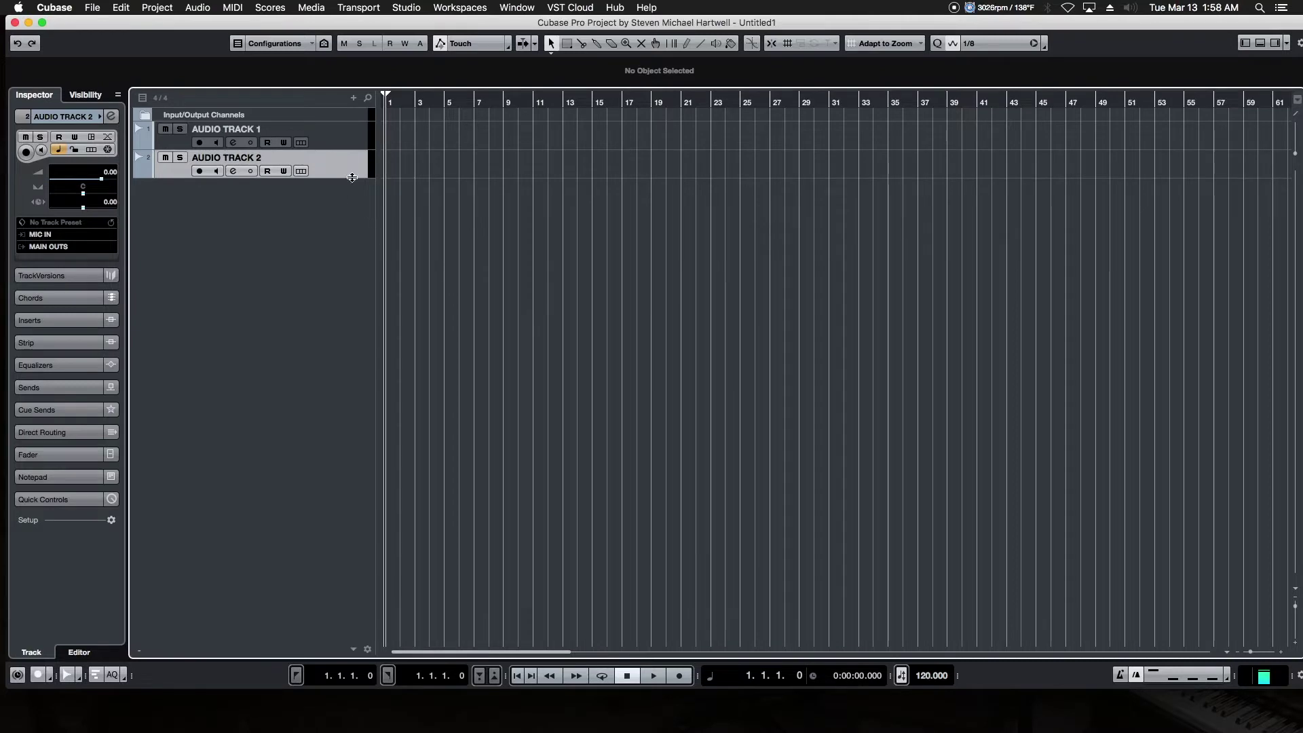
# - Switch the input routing of AUDIO TRACK 1 to LINE INPUT and return it to MIC IN
pyautogui.click(348, 140)
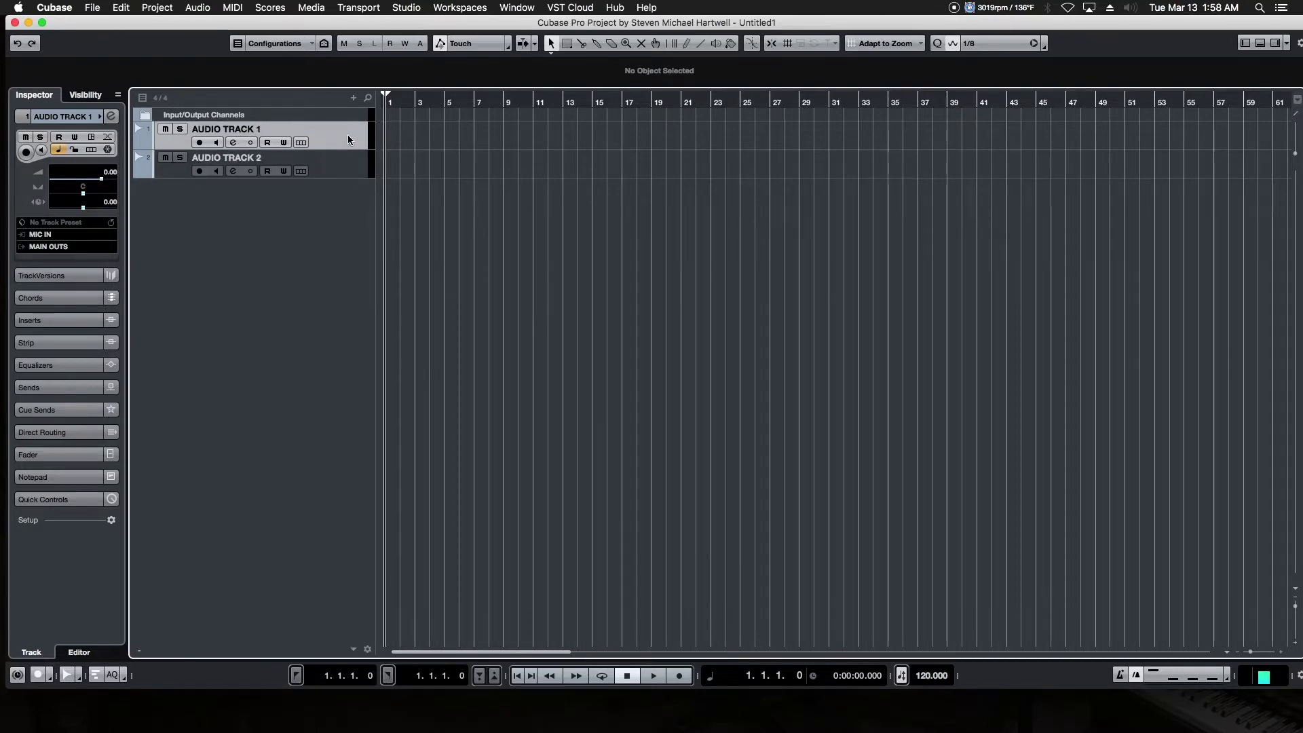
pyautogui.click(64, 119)
pyautogui.click(64, 120)
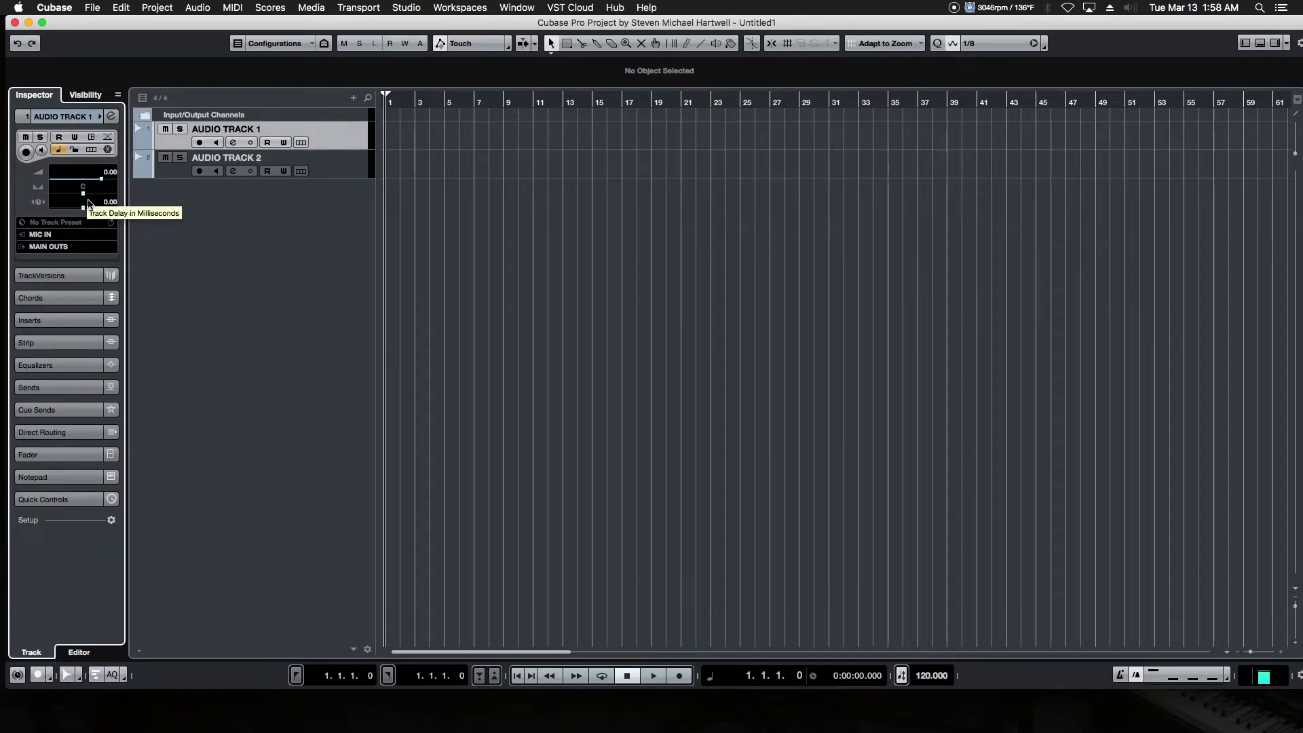
pyautogui.click(53, 235)
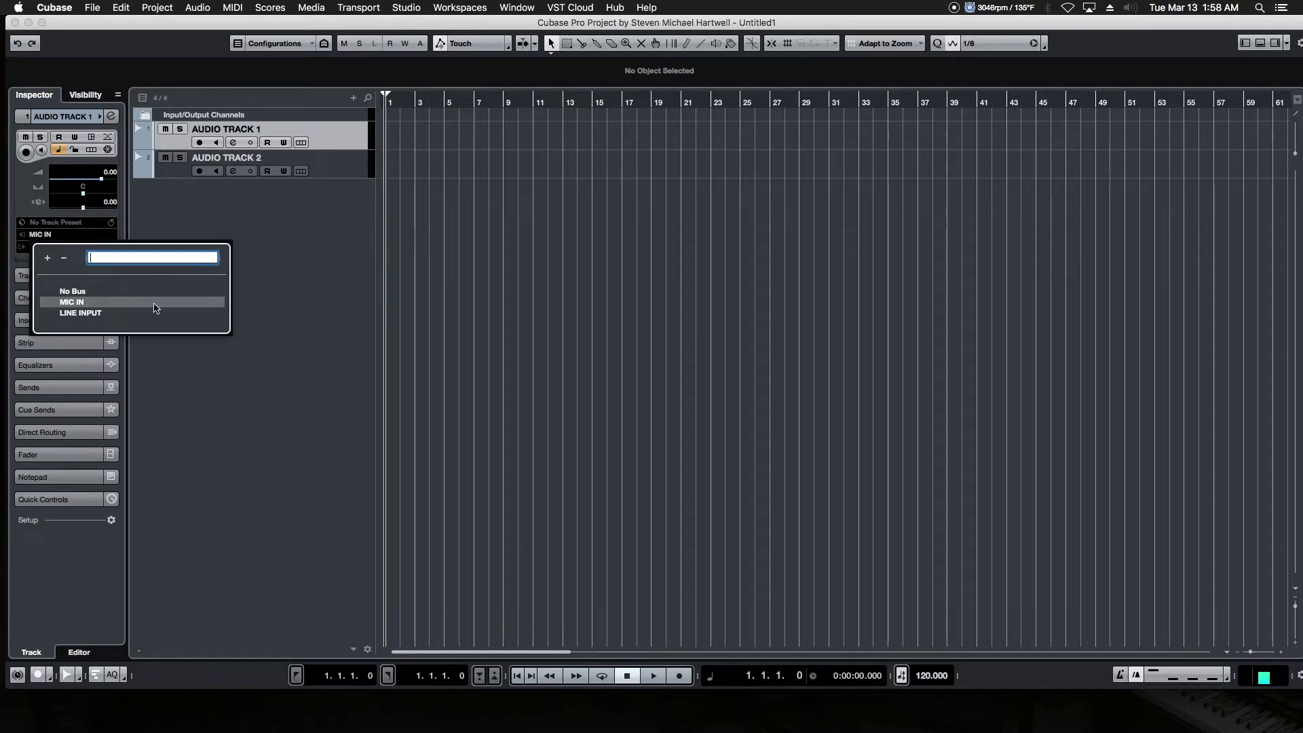
pyautogui.click(99, 314)
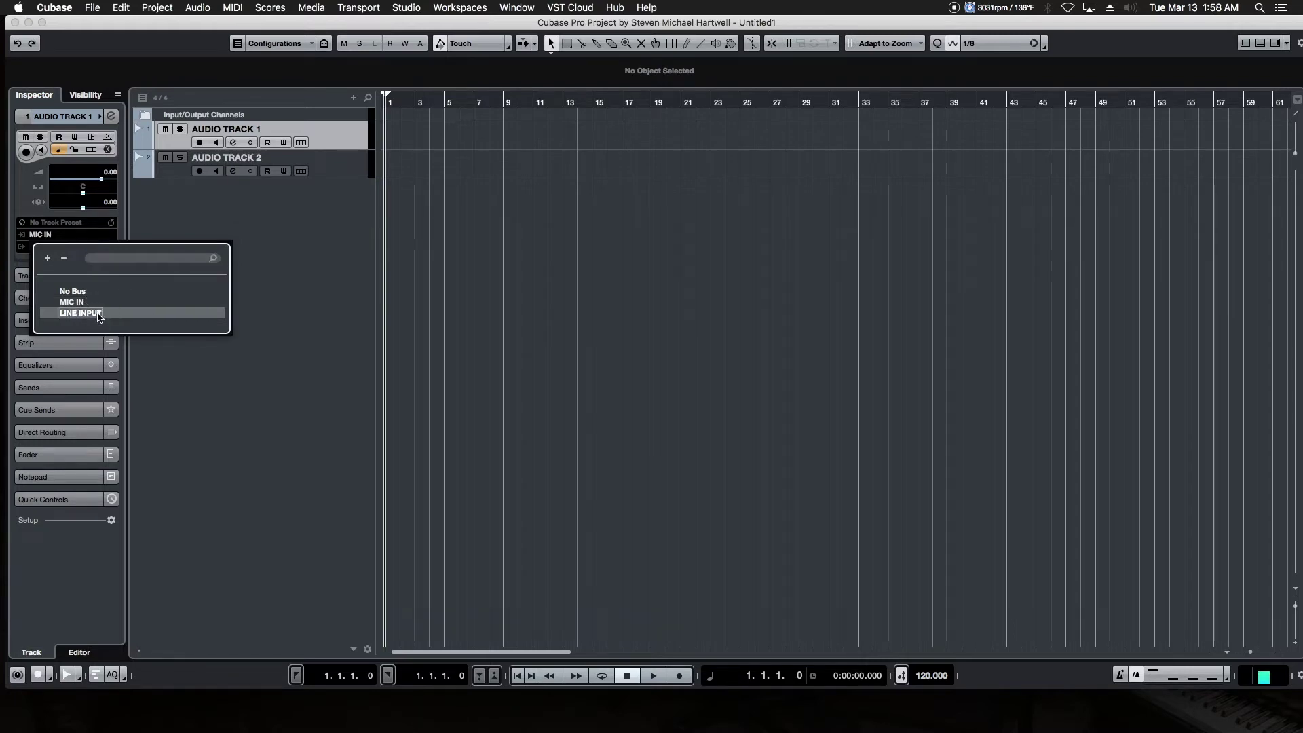
pyautogui.click(66, 236)
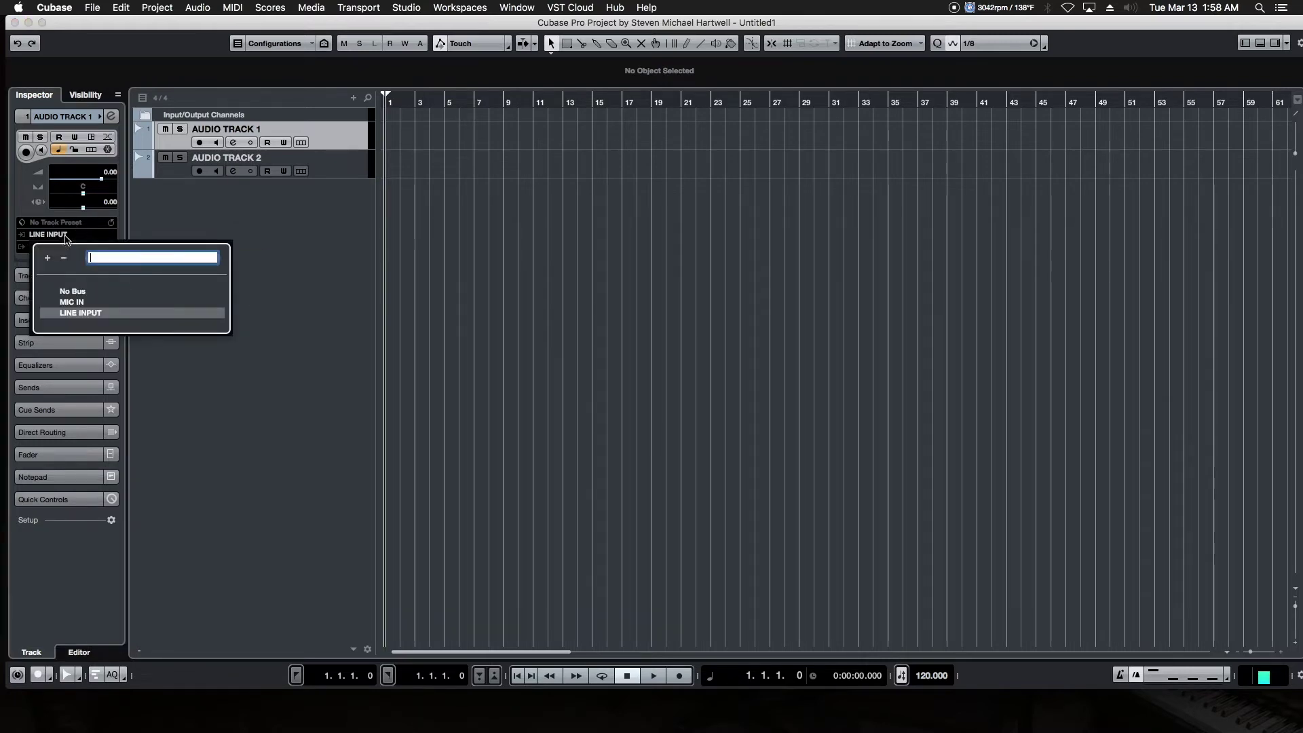
pyautogui.click(81, 304)
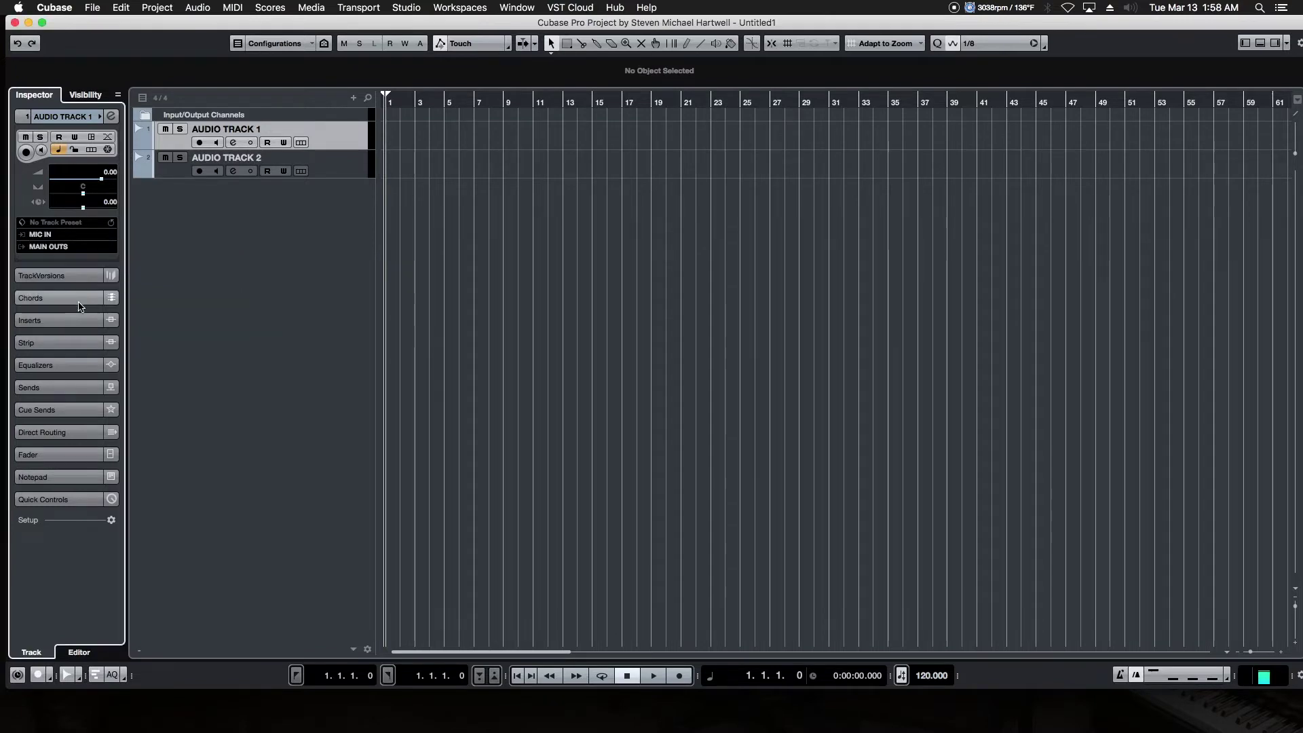
# - Record-enable AUDIO TRACK 1, leaving it unmuted and with monitoring off
pyautogui.click(163, 129)
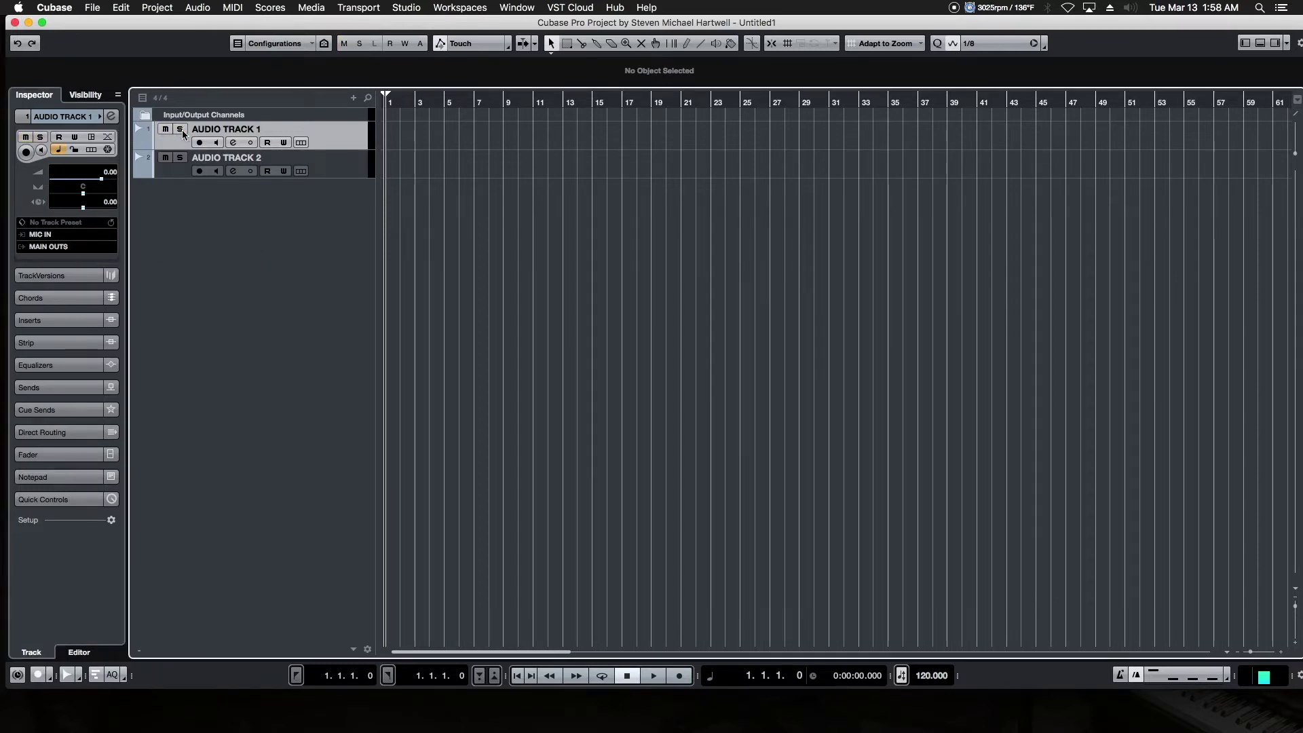
pyautogui.click(199, 143)
pyautogui.click(215, 144)
# - Open the channel settings of AUDIO TRACK 1 to view its strip, equalizer and sends, and close them
pyautogui.click(233, 141)
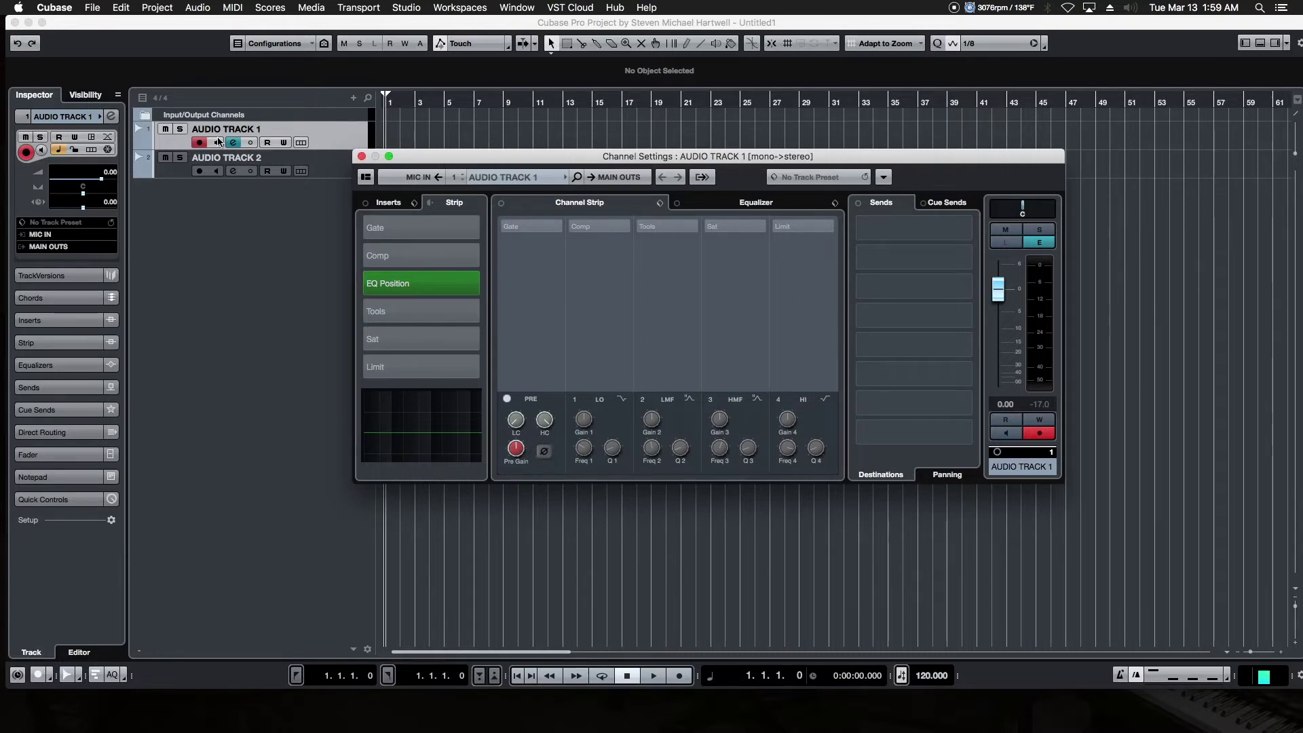
pyautogui.click(233, 144)
pyautogui.click(233, 144)
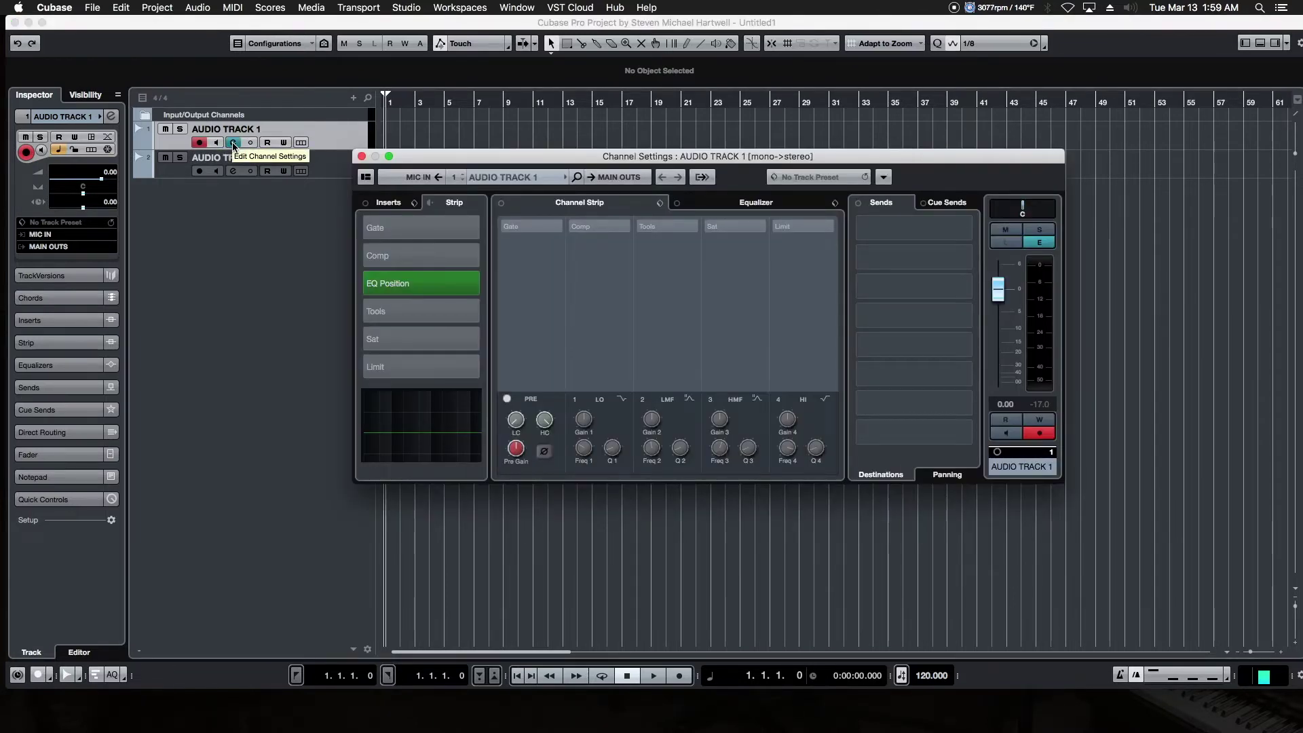
pyautogui.click(234, 143)
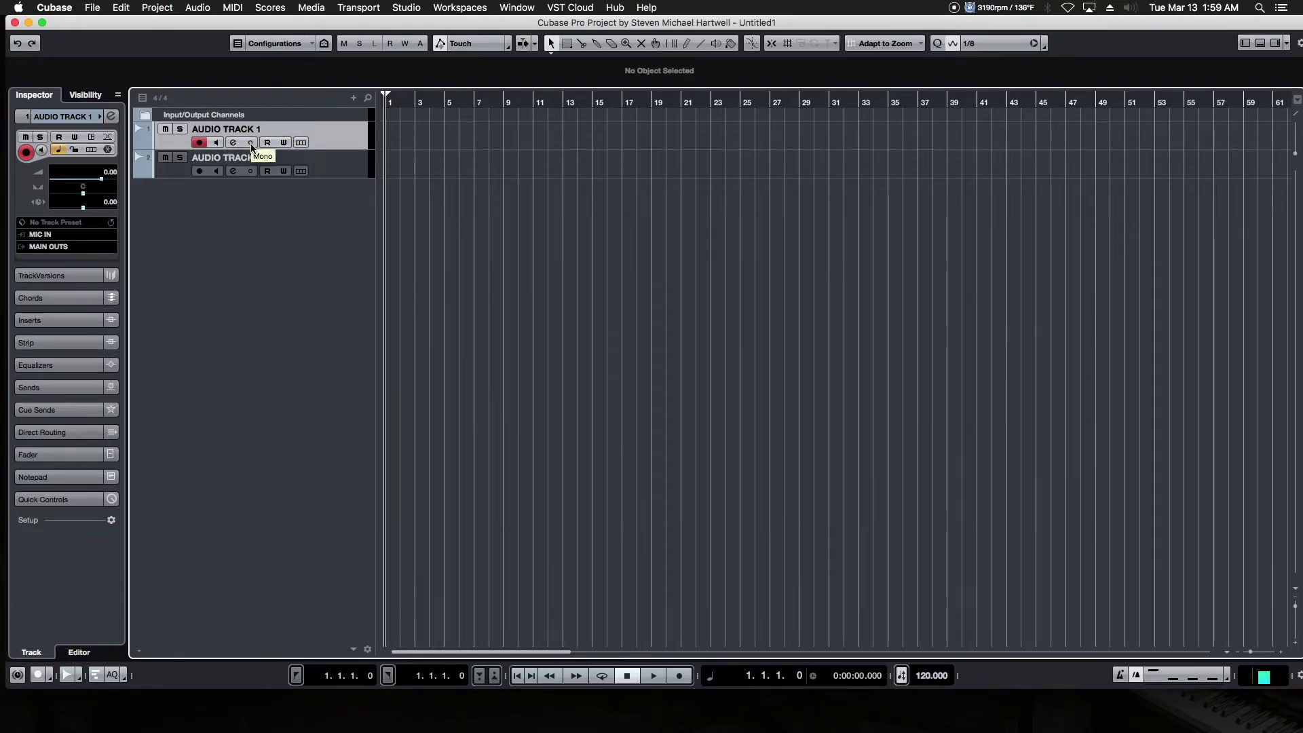
# - Toggle read and write automation on AUDIO TRACK 1 and switch both back off
pyautogui.click(268, 143)
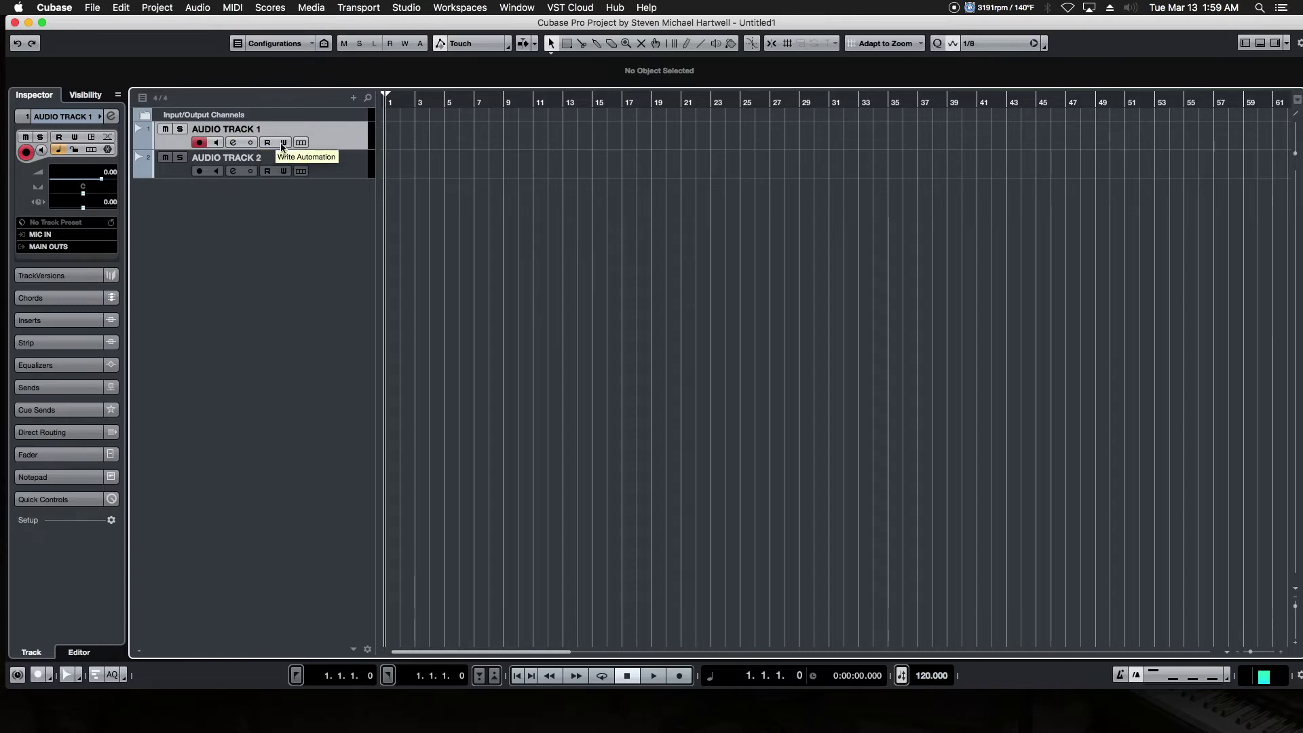
pyautogui.click(284, 143)
pyautogui.click(283, 142)
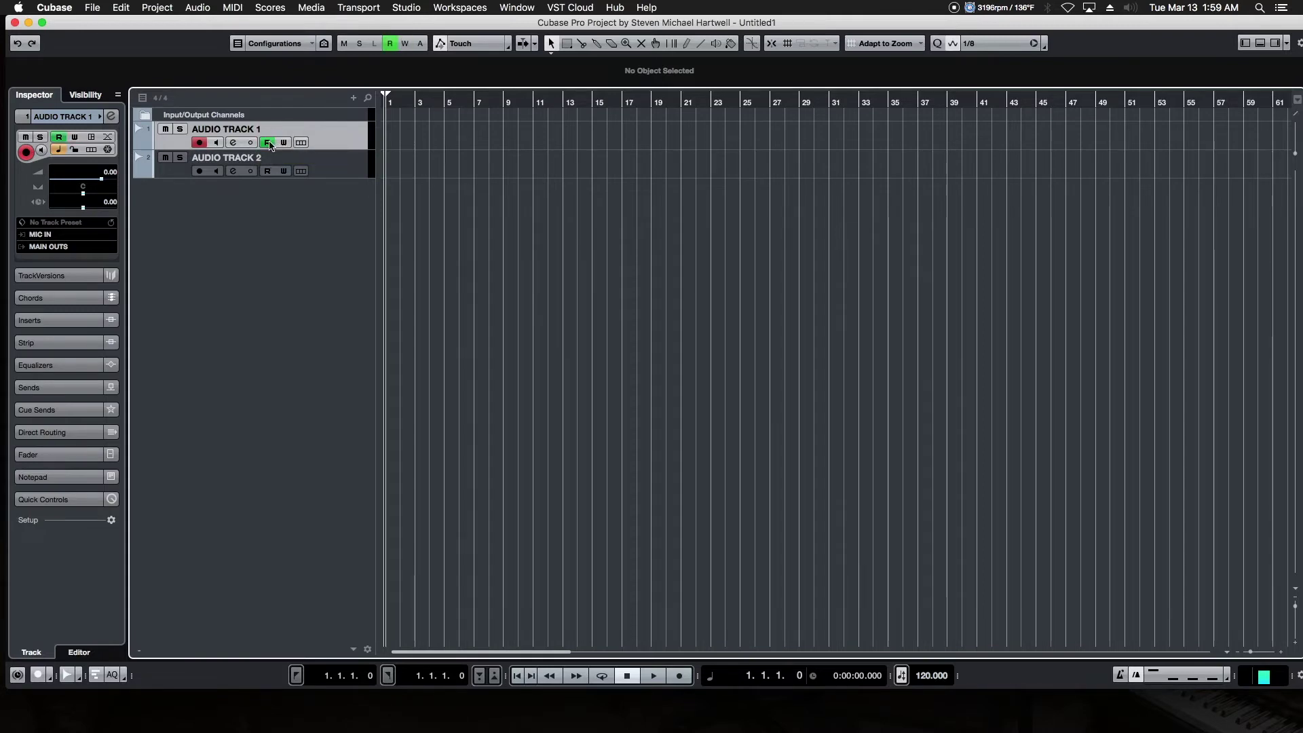
pyautogui.click(269, 144)
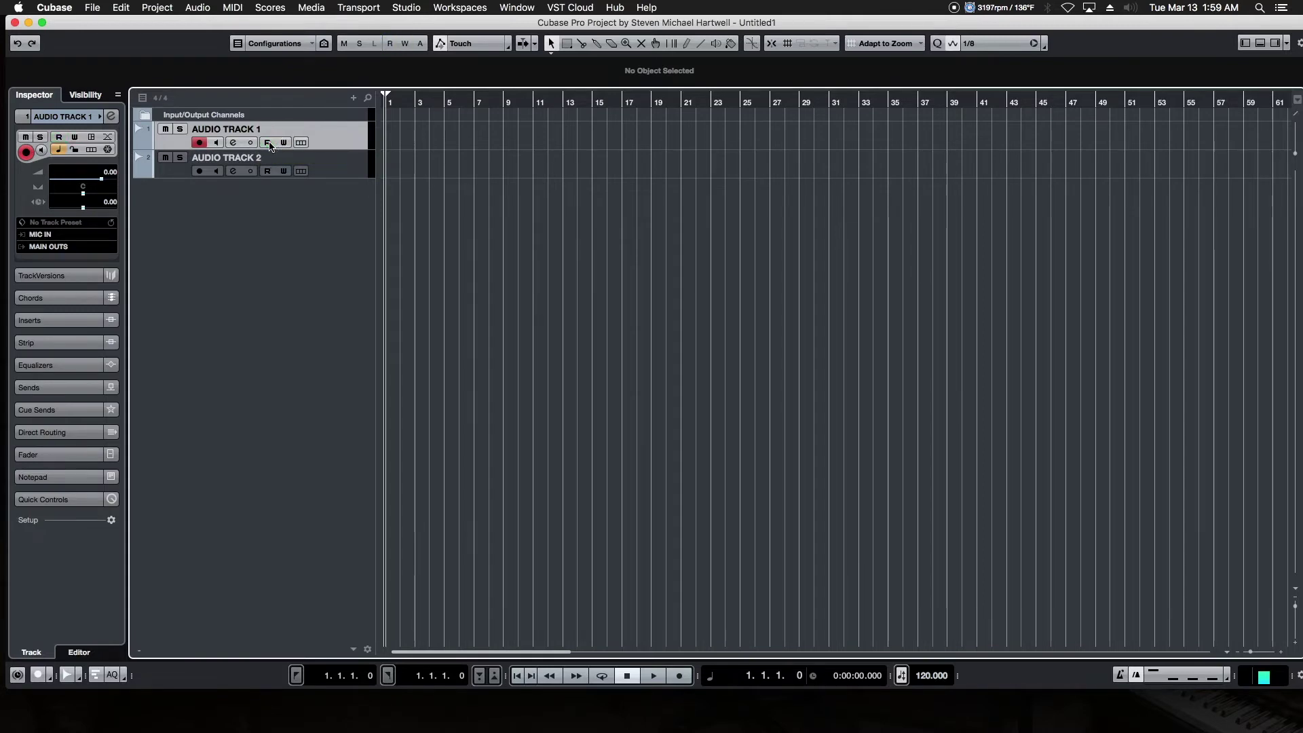
pyautogui.click(269, 144)
pyautogui.click(268, 144)
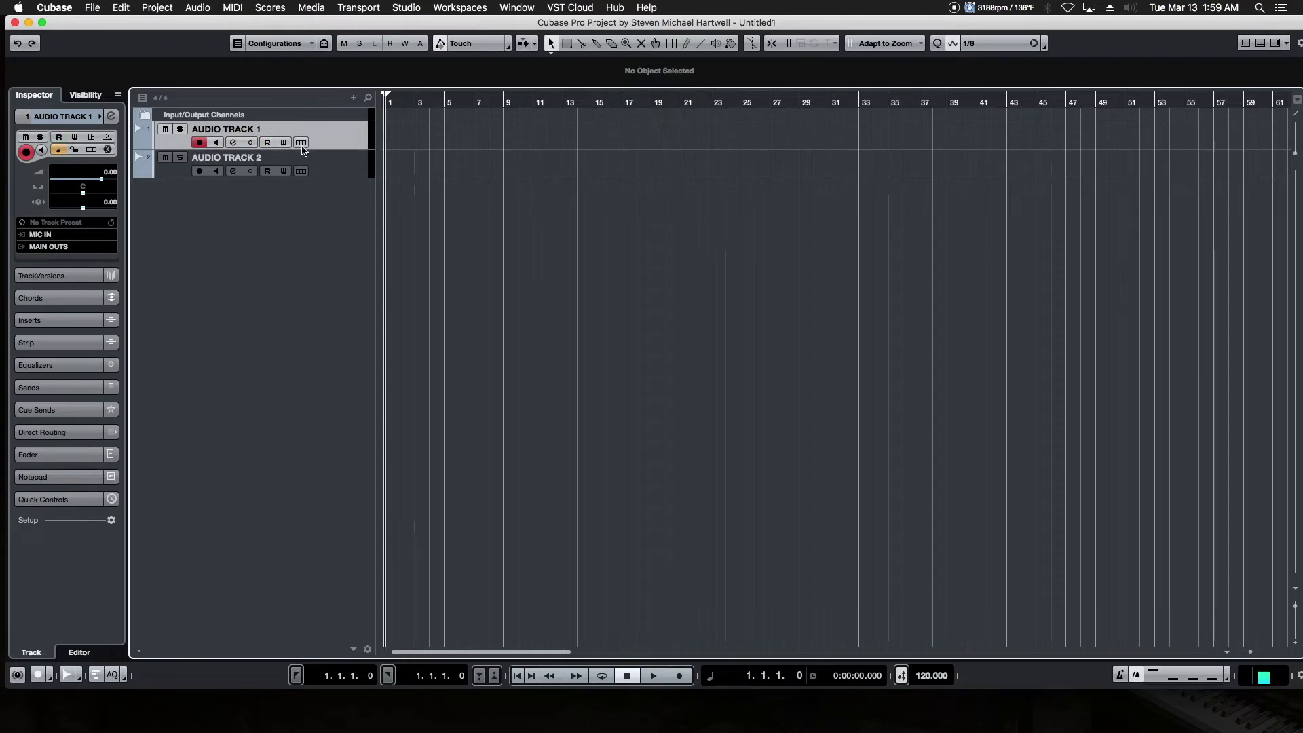
# - Show the recording lanes of AUDIO TRACK 1
pyautogui.click(302, 143)
pyautogui.click(302, 144)
pyautogui.click(302, 143)
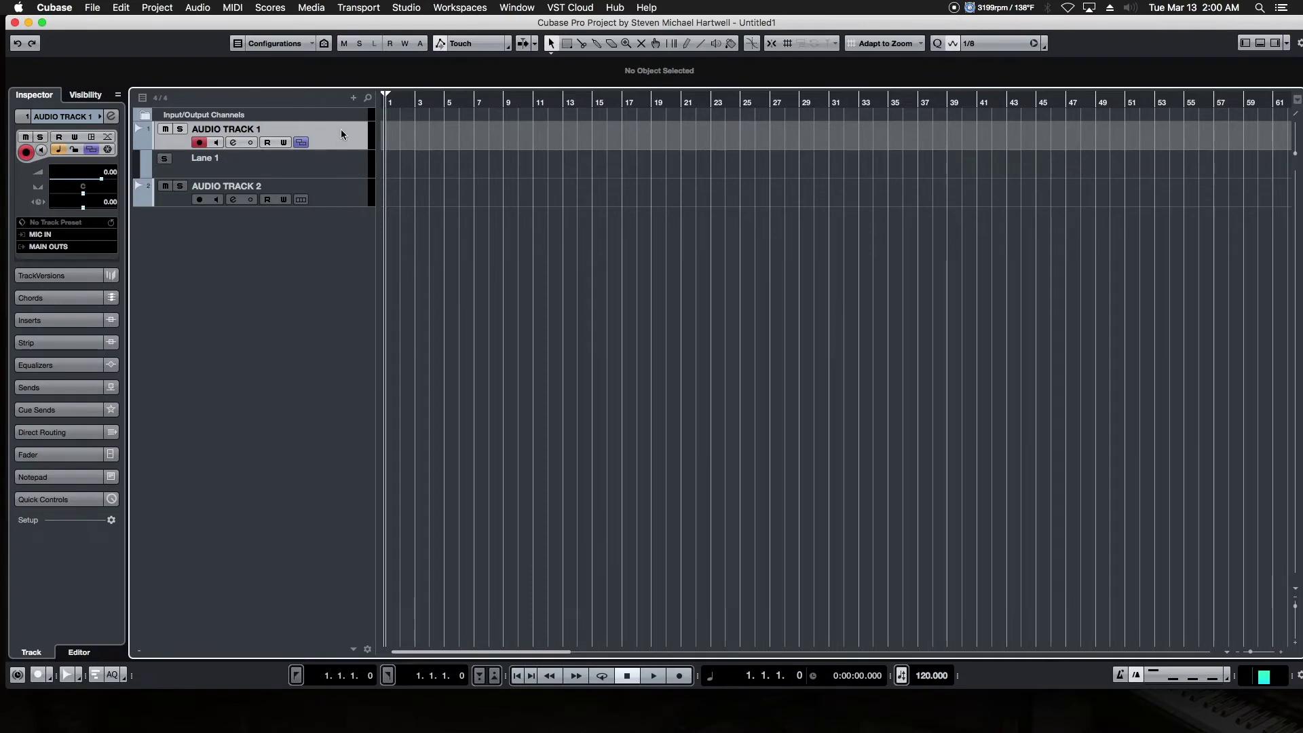
# - Record a take about 12 bars long on AUDIO TRACK 1 from bar 1, and stop the recording
pyautogui.click(678, 676)
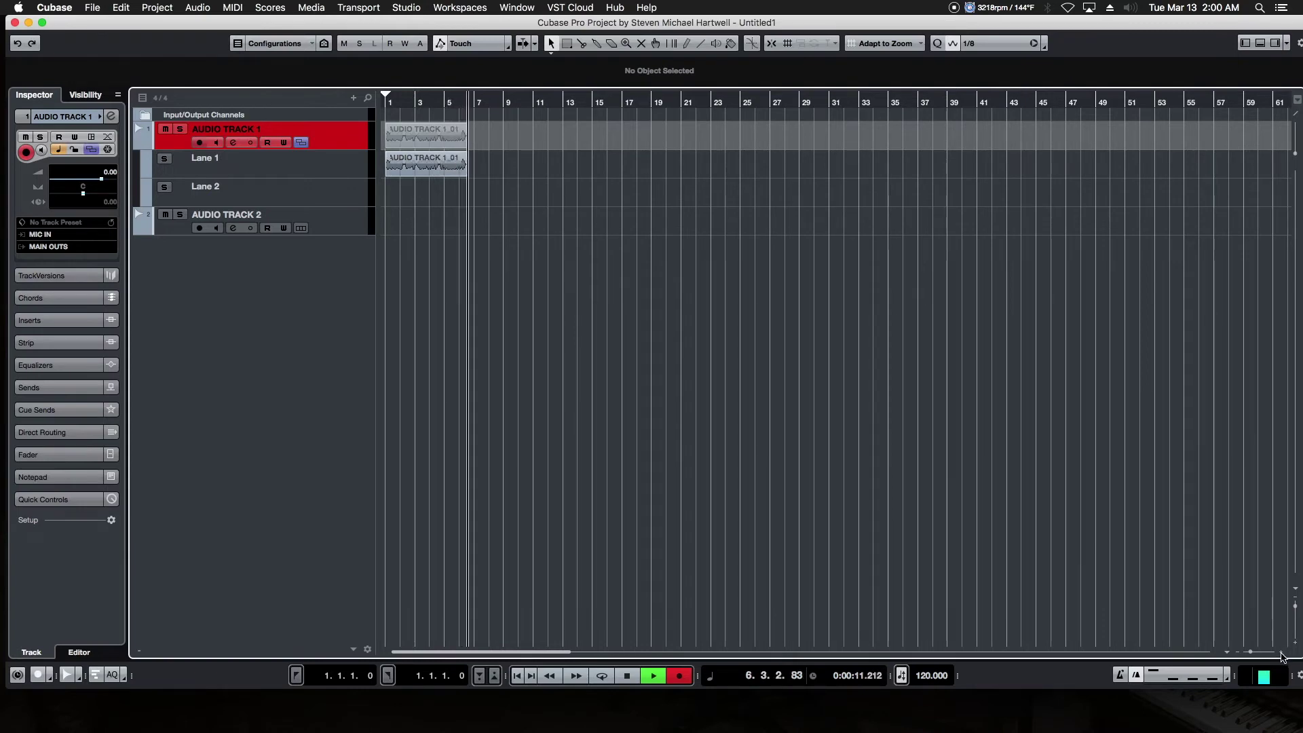
pyautogui.click(1282, 653)
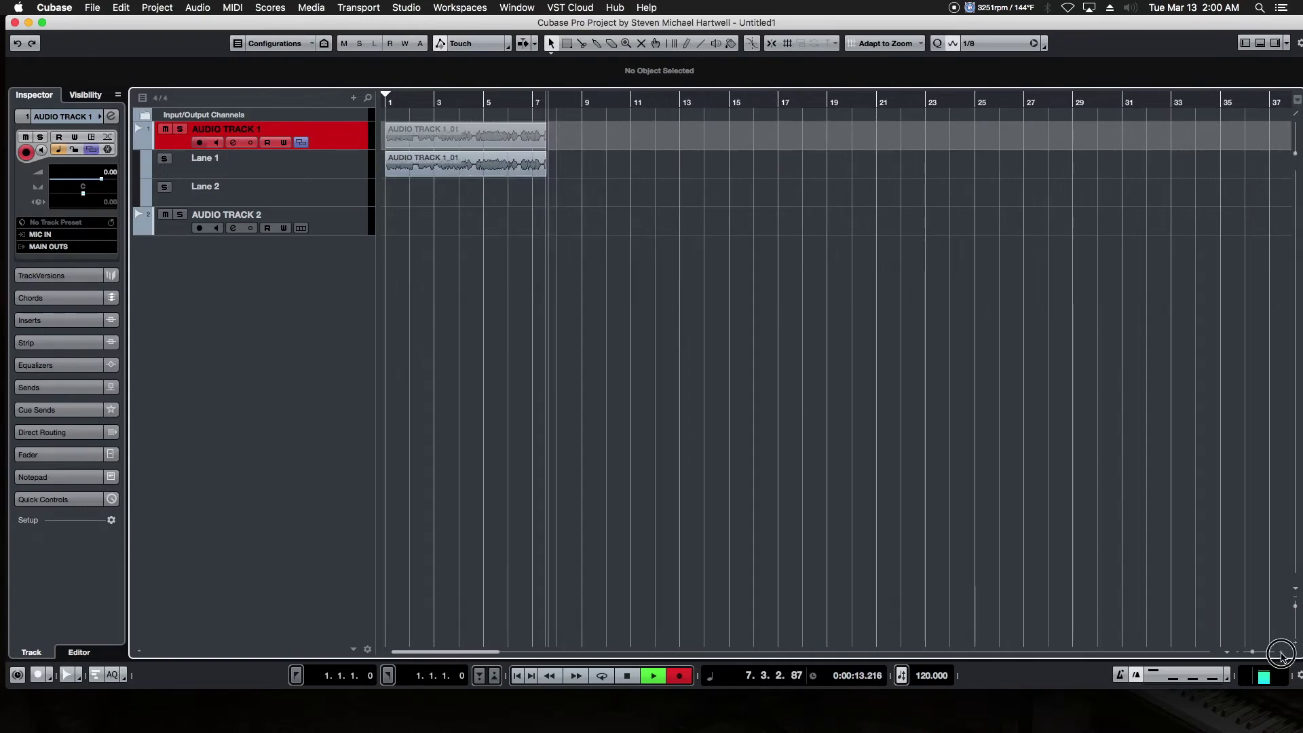
pyautogui.click(1281, 654)
pyautogui.click(1281, 653)
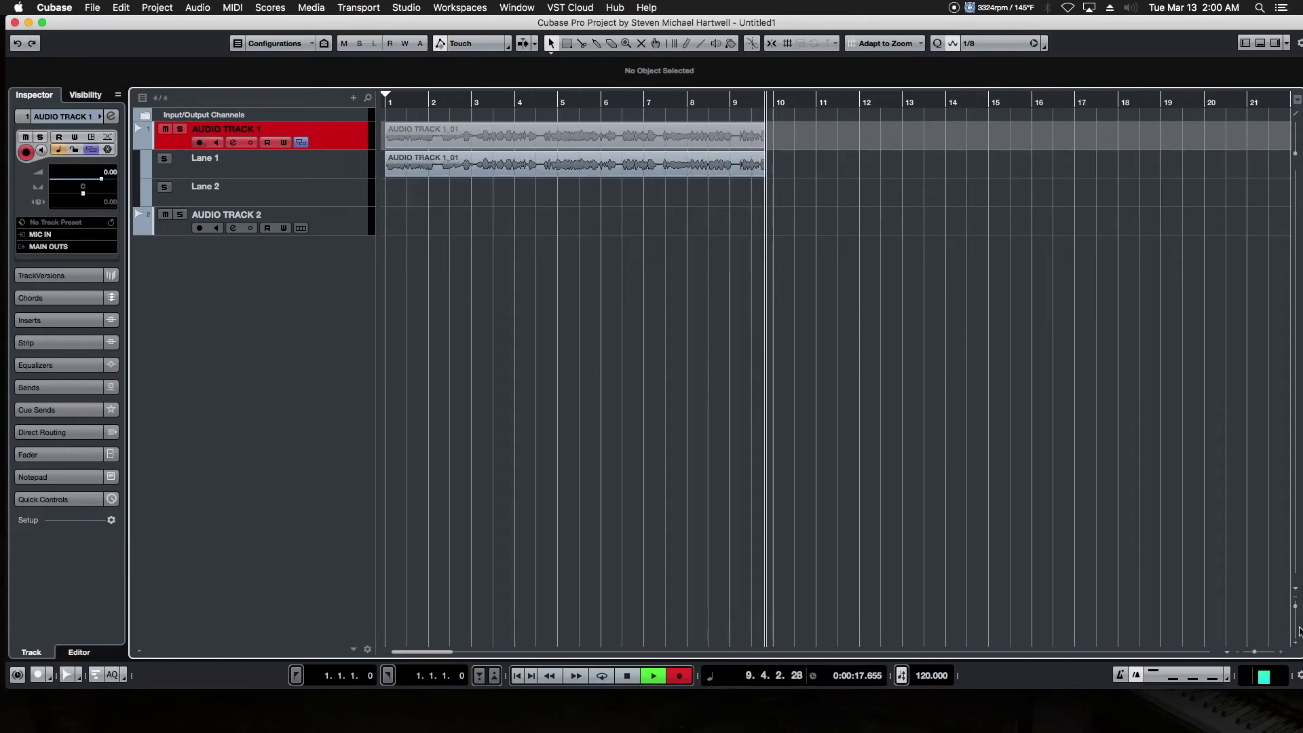
pyautogui.click(1296, 644)
pyautogui.click(1297, 645)
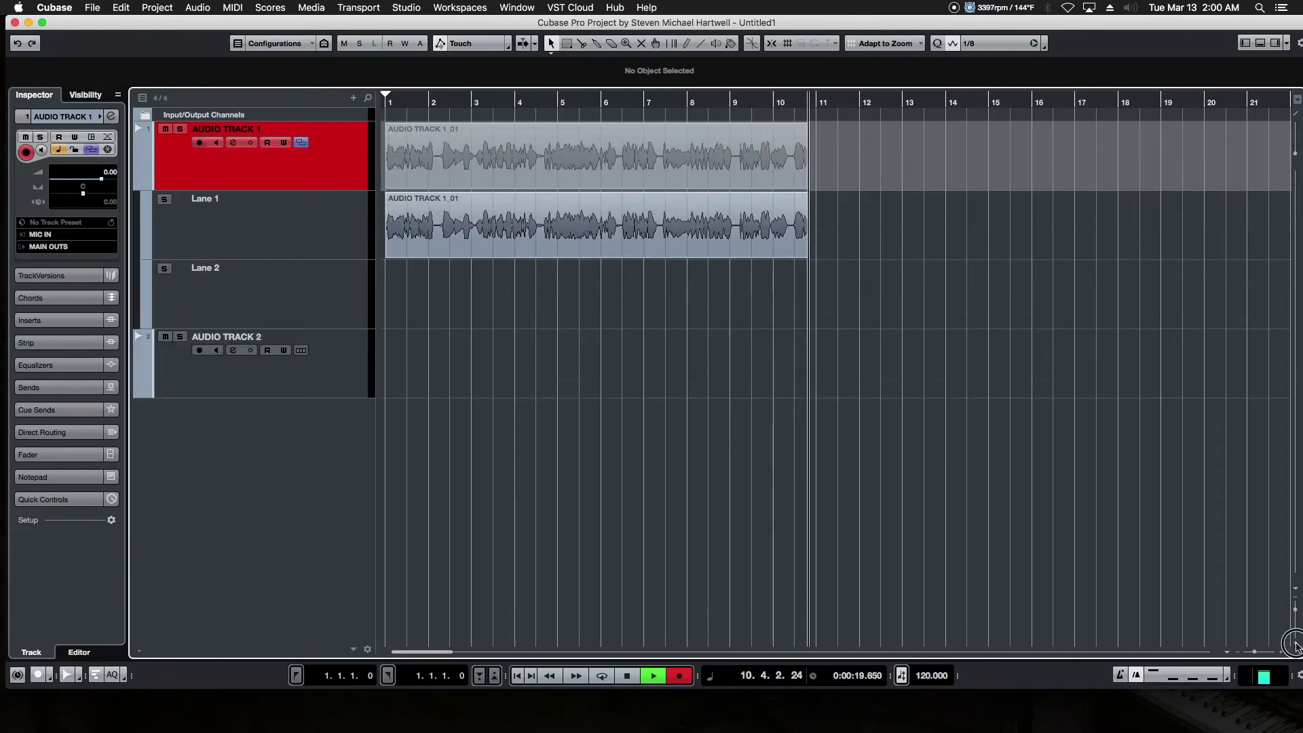
pyautogui.click(1297, 645)
pyautogui.click(1296, 600)
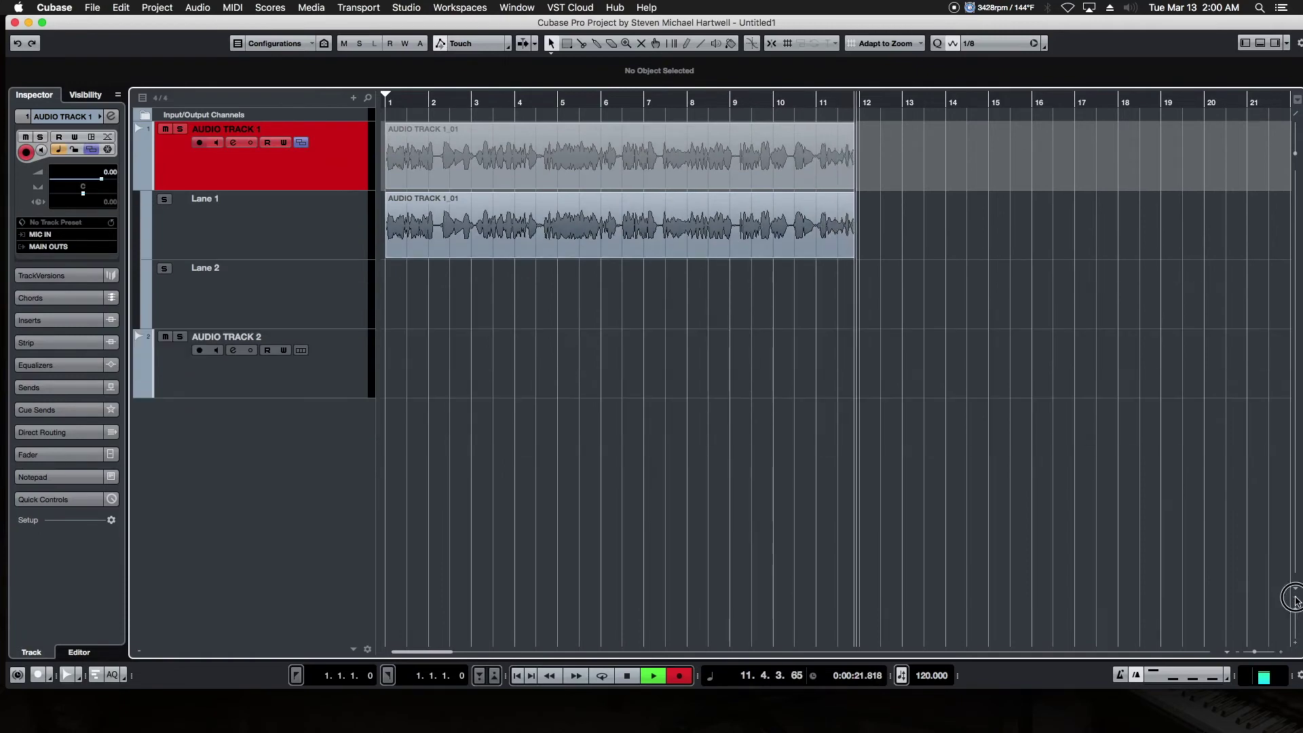
pyautogui.click(1296, 600)
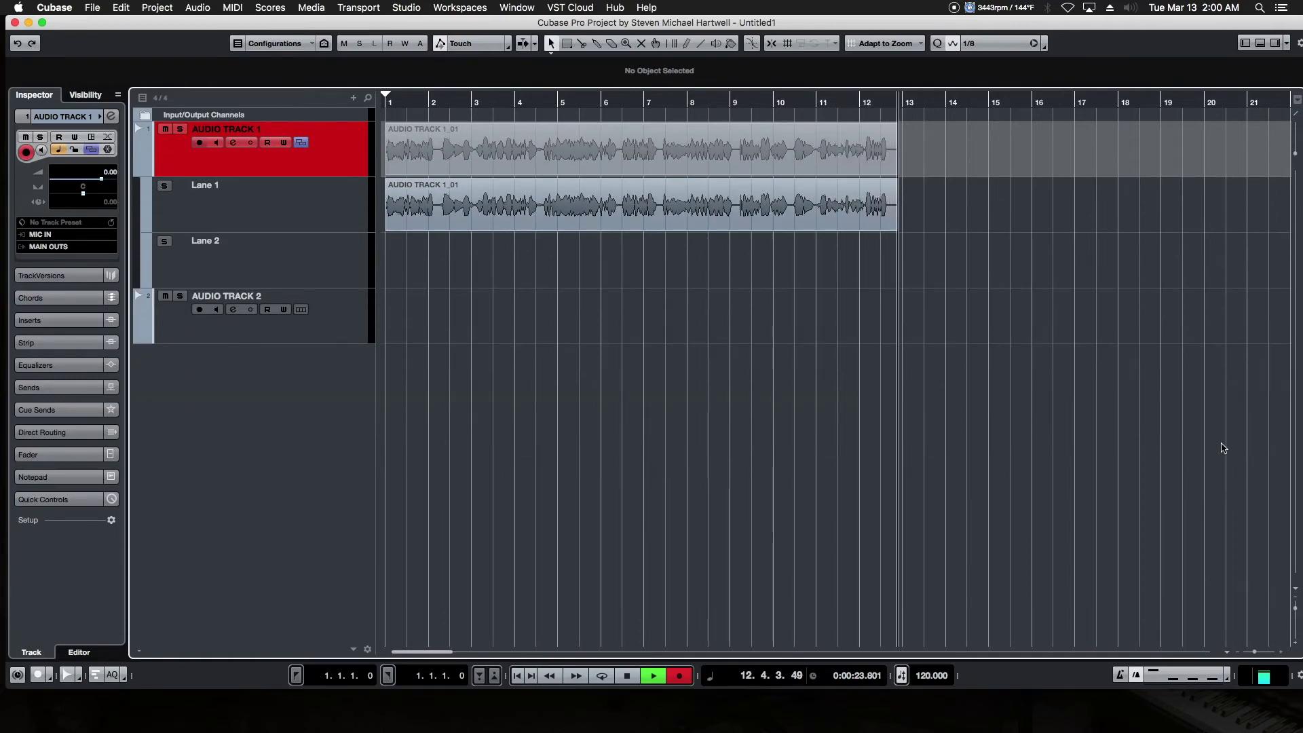
pyautogui.press('space')
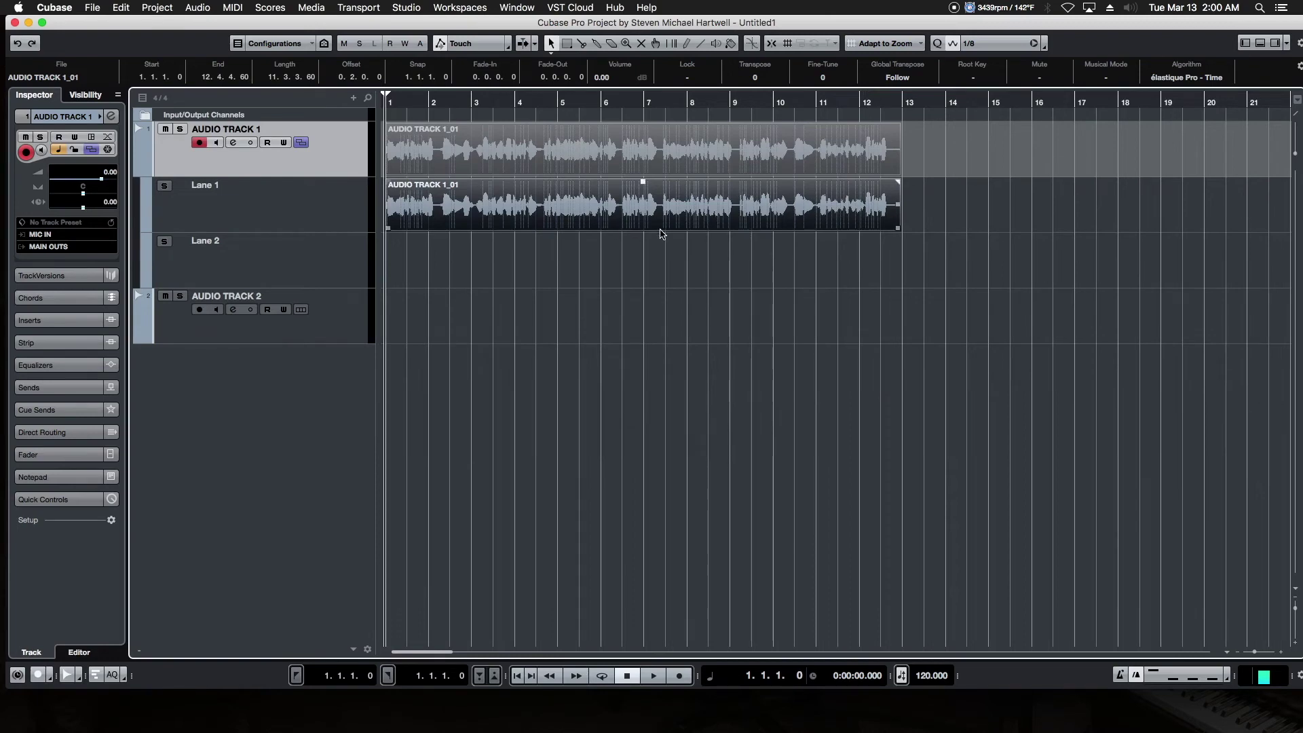
# - Trim the end of the recorded event on Lane 1 back to about position 12.3.4.80
pyautogui.click(656, 272)
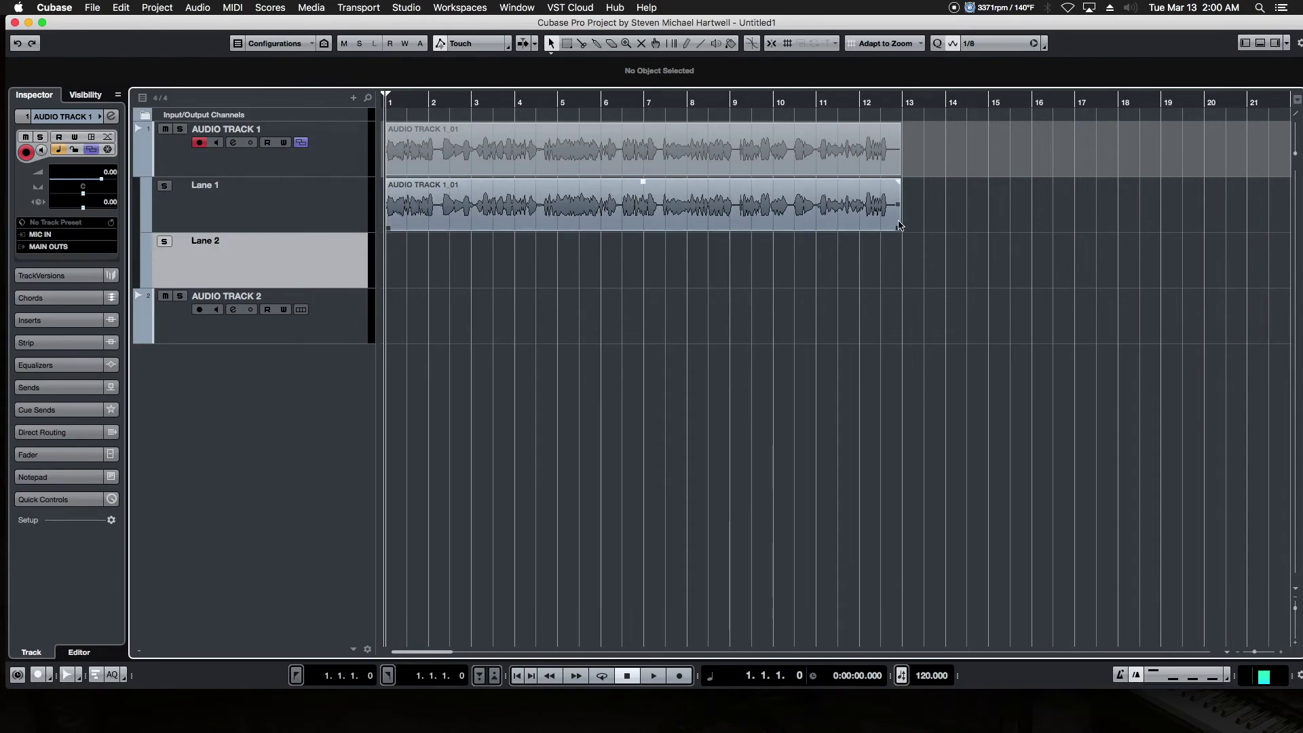
pyautogui.moveTo(893, 225)
pyautogui.mouseDown()
pyautogui.moveTo(716, 232)
pyautogui.moveTo(925, 222)
pyautogui.moveTo(888, 228)
pyautogui.mouseUp()
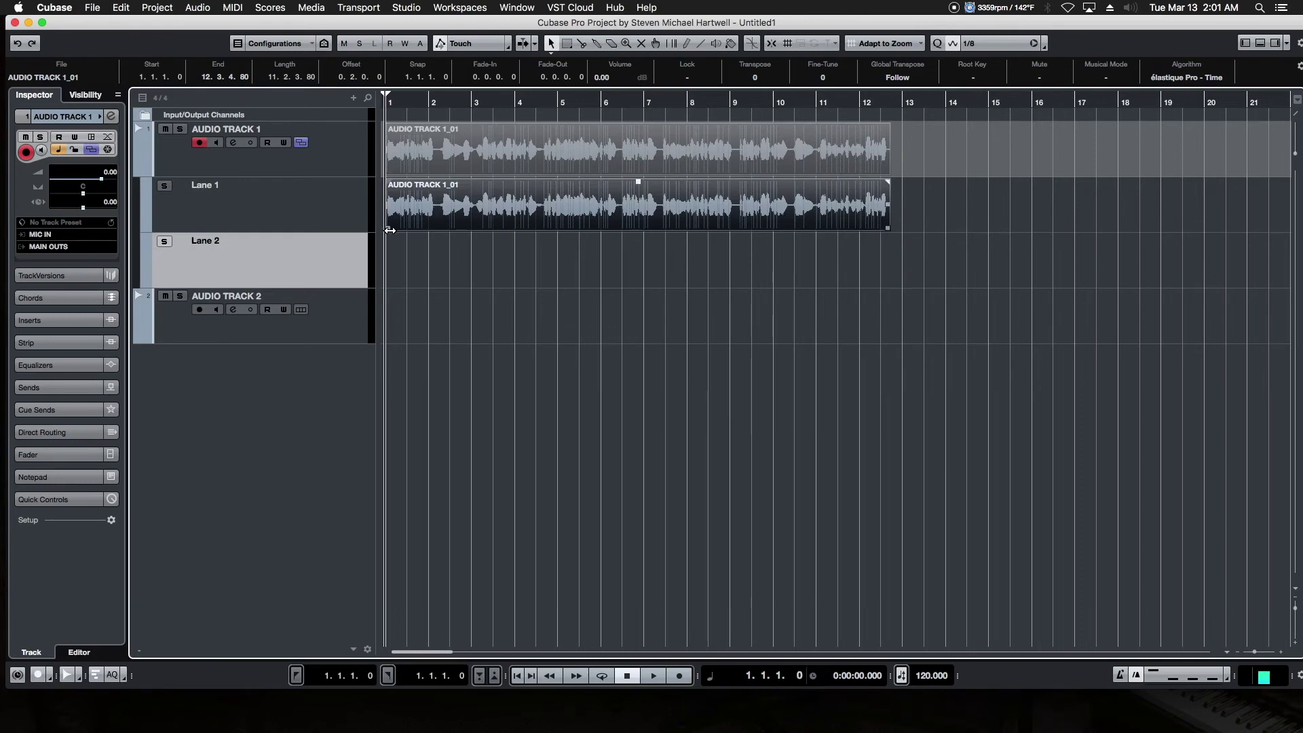
# - Trim the start of the Lane 1 event to about position 2.1.4.77 and raise its volume to about 2.09 dB
pyautogui.moveTo(390, 230); pyautogui.dragTo(442, 235)
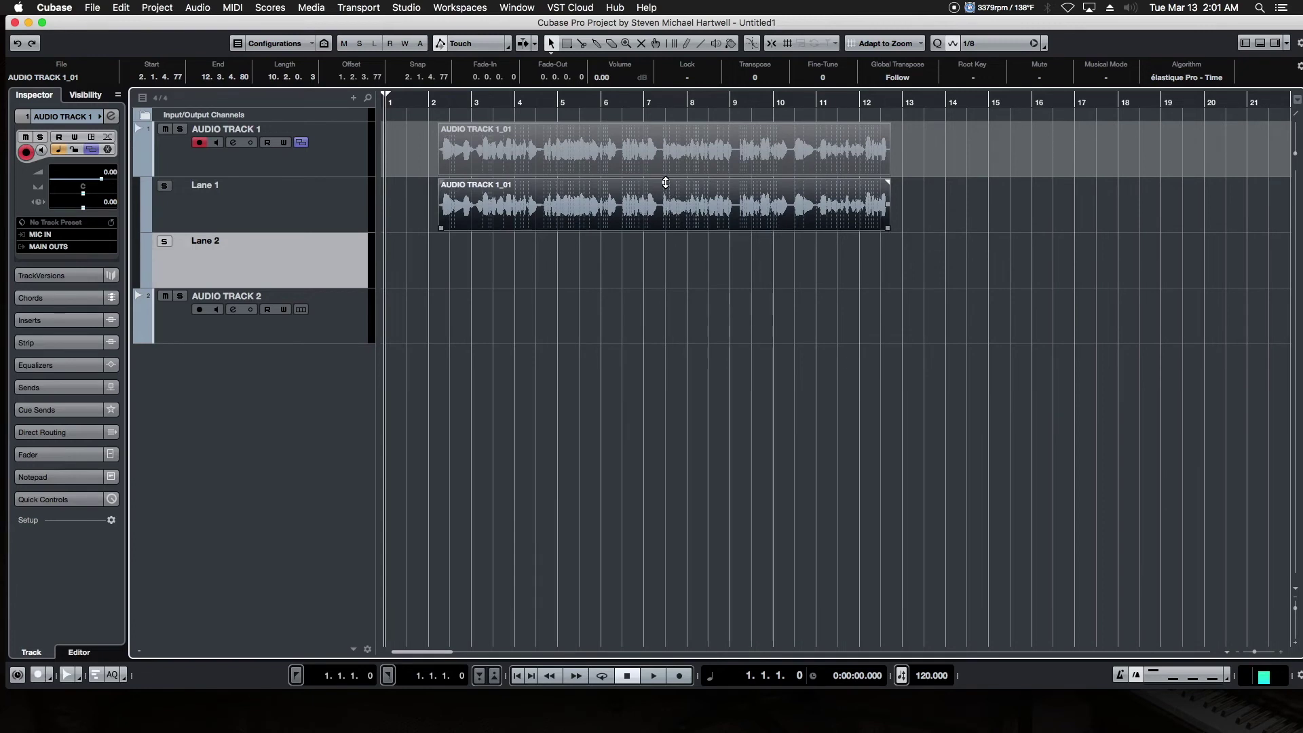
pyautogui.moveTo(665, 182)
pyautogui.mouseDown()
pyautogui.moveTo(670, 151)
pyautogui.moveTo(670, 169)
pyautogui.mouseUp()
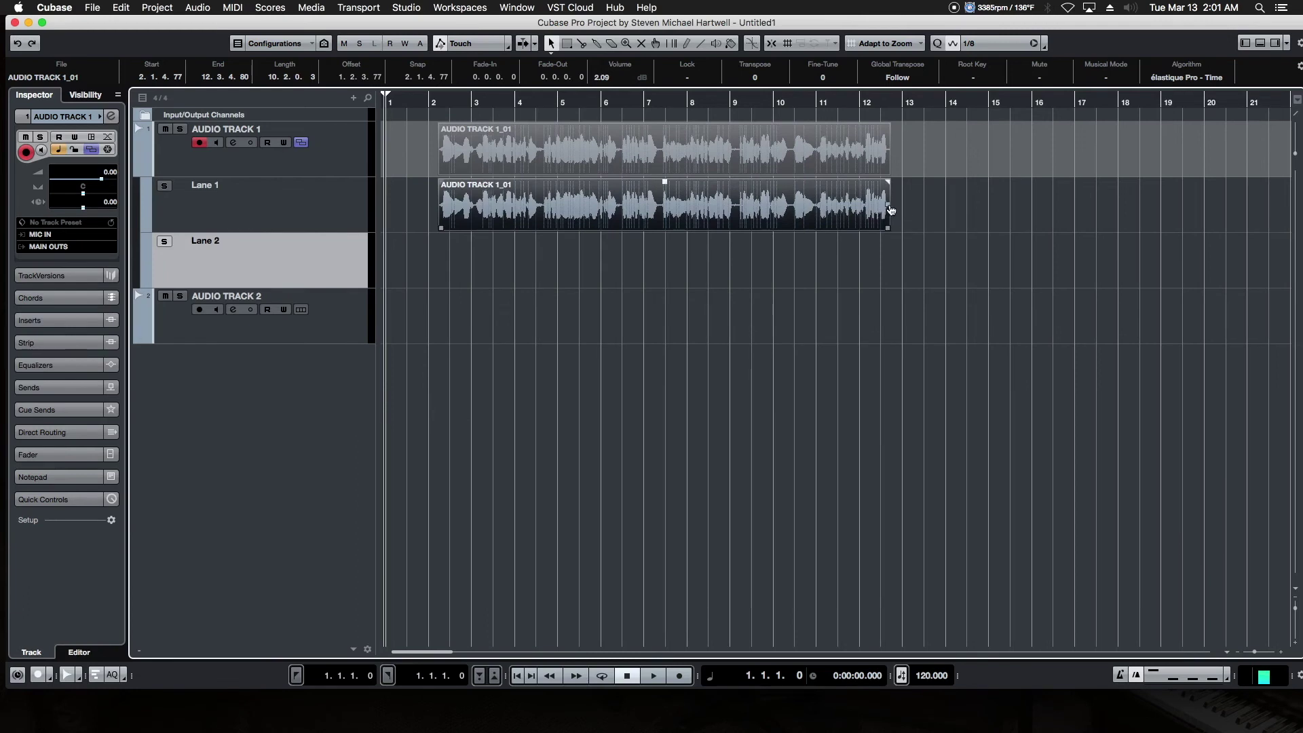
# - Repeat the Lane 1 event once directly after its end, and delete the copy
pyautogui.moveTo(891, 210); pyautogui.dragTo(962, 206)
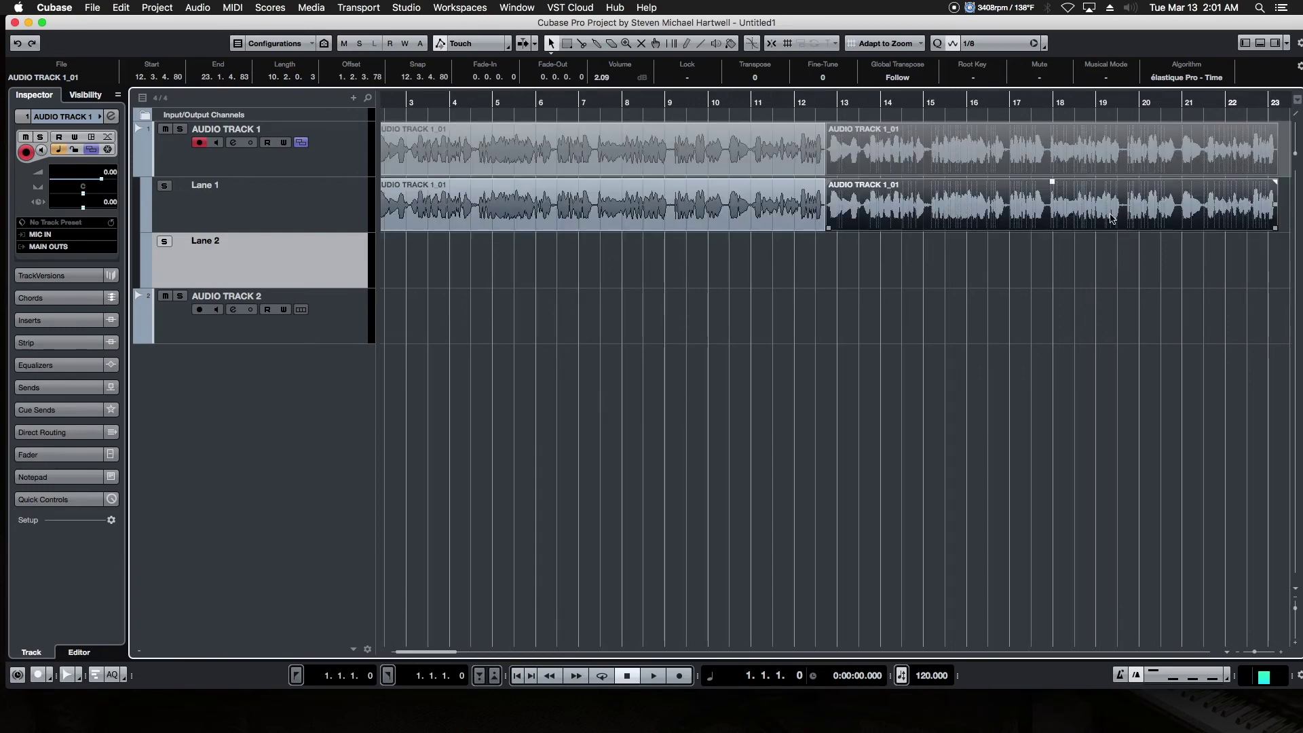
pyautogui.press('Delete')
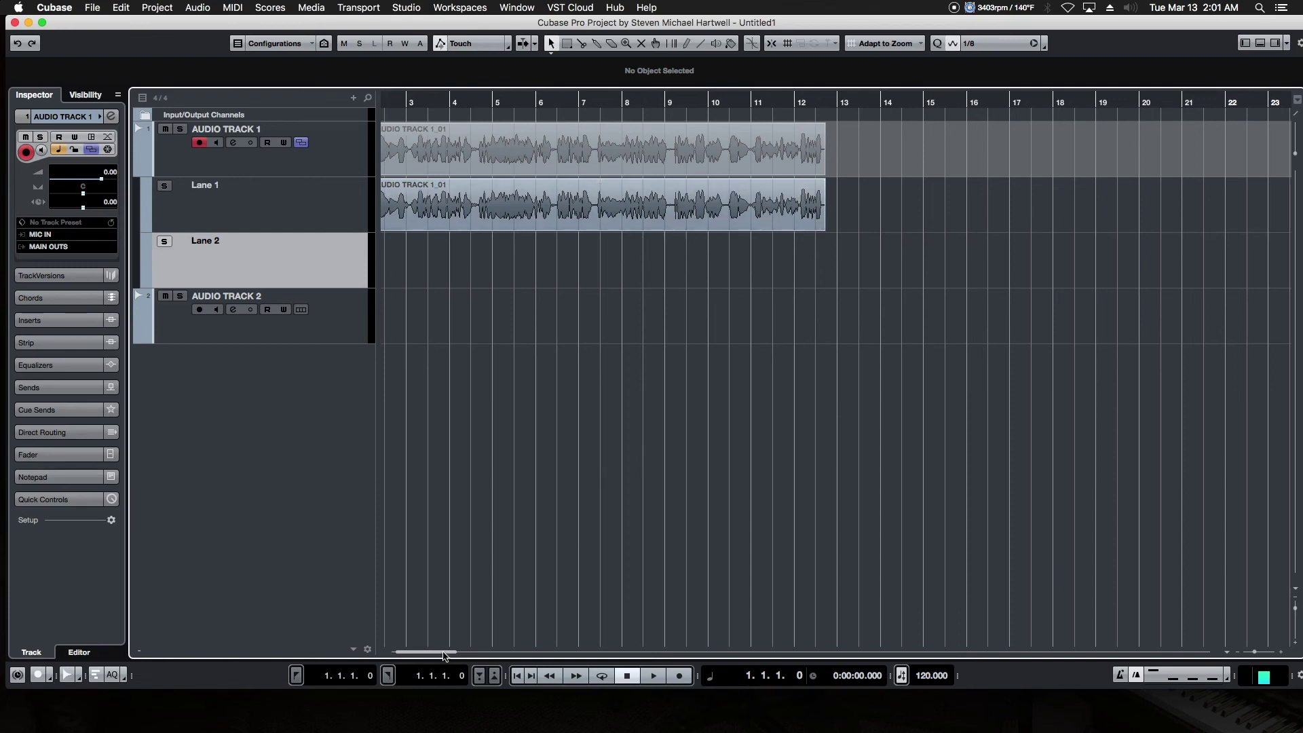
# - Add a fade-out of about 1.0.2.16 and a fade-in of about 0.3.3.44 to the Lane 1 event
pyautogui.moveTo(444, 656); pyautogui.dragTo(381, 652)
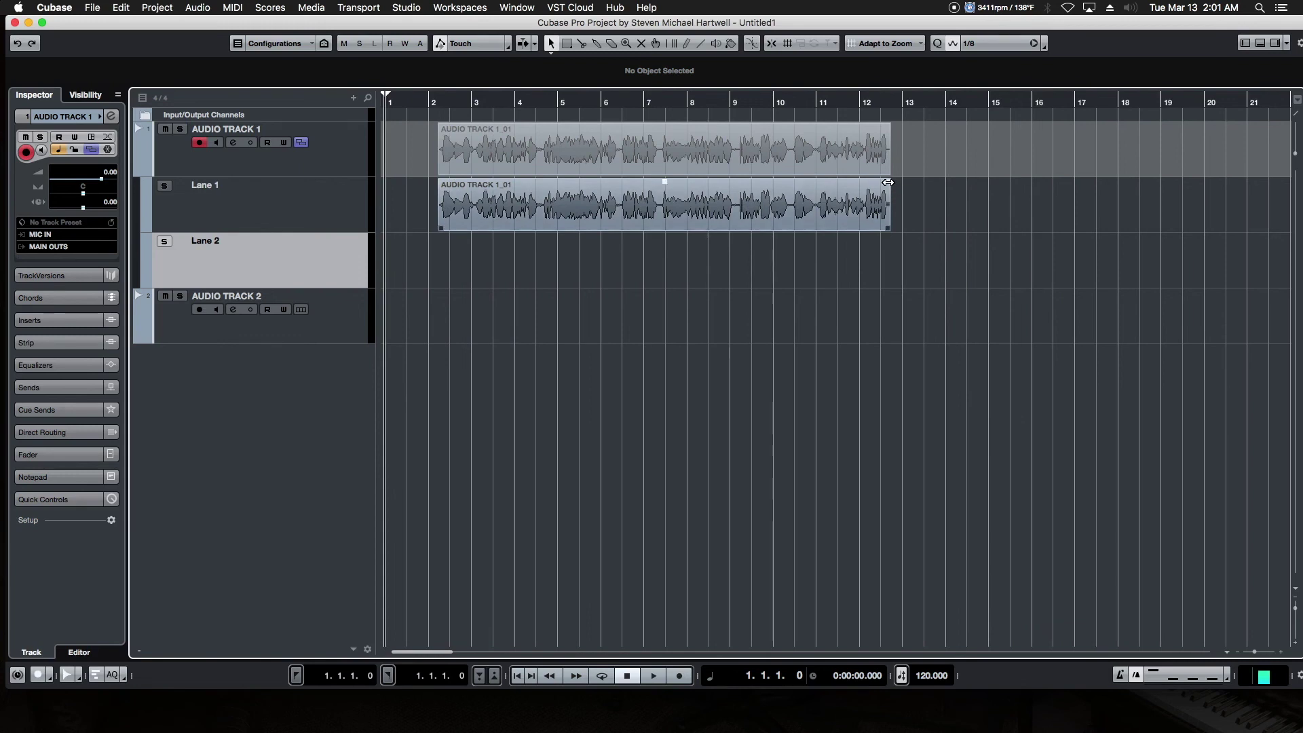
pyautogui.moveTo(888, 182); pyautogui.dragTo(841, 182)
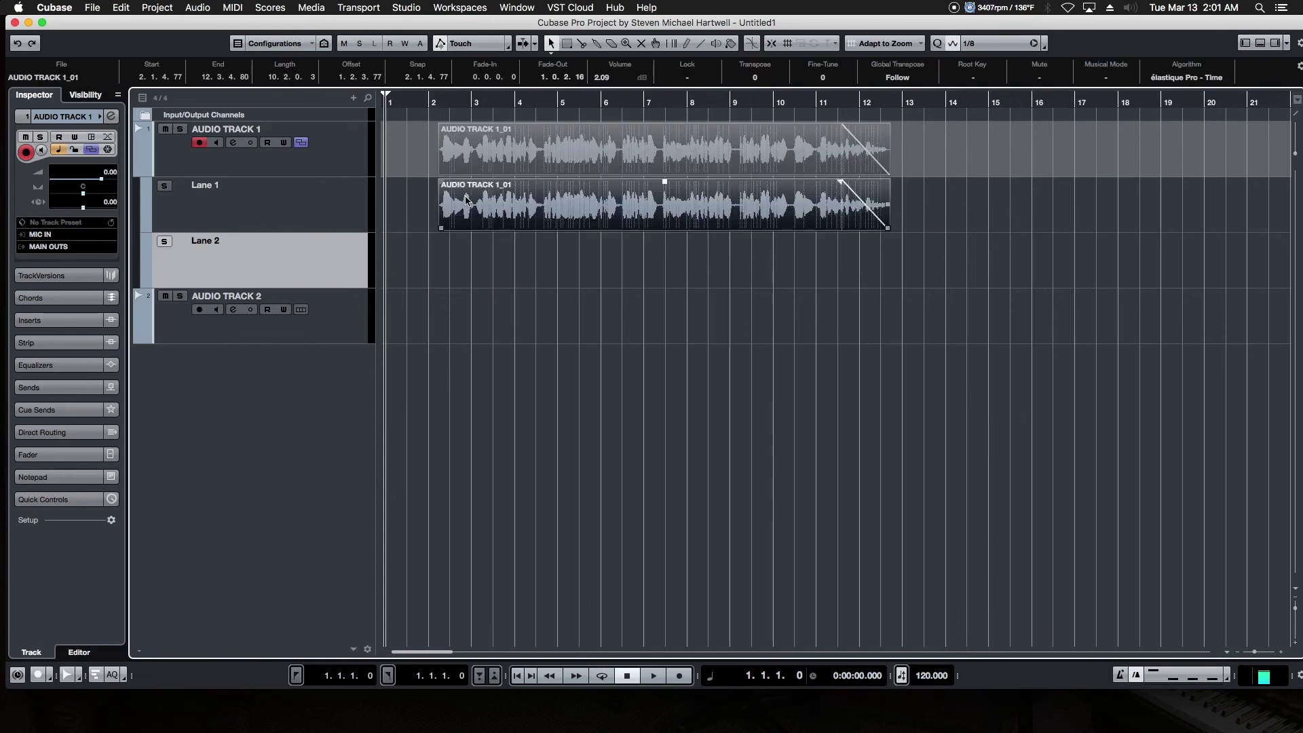
pyautogui.moveTo(441, 181); pyautogui.dragTo(470, 184)
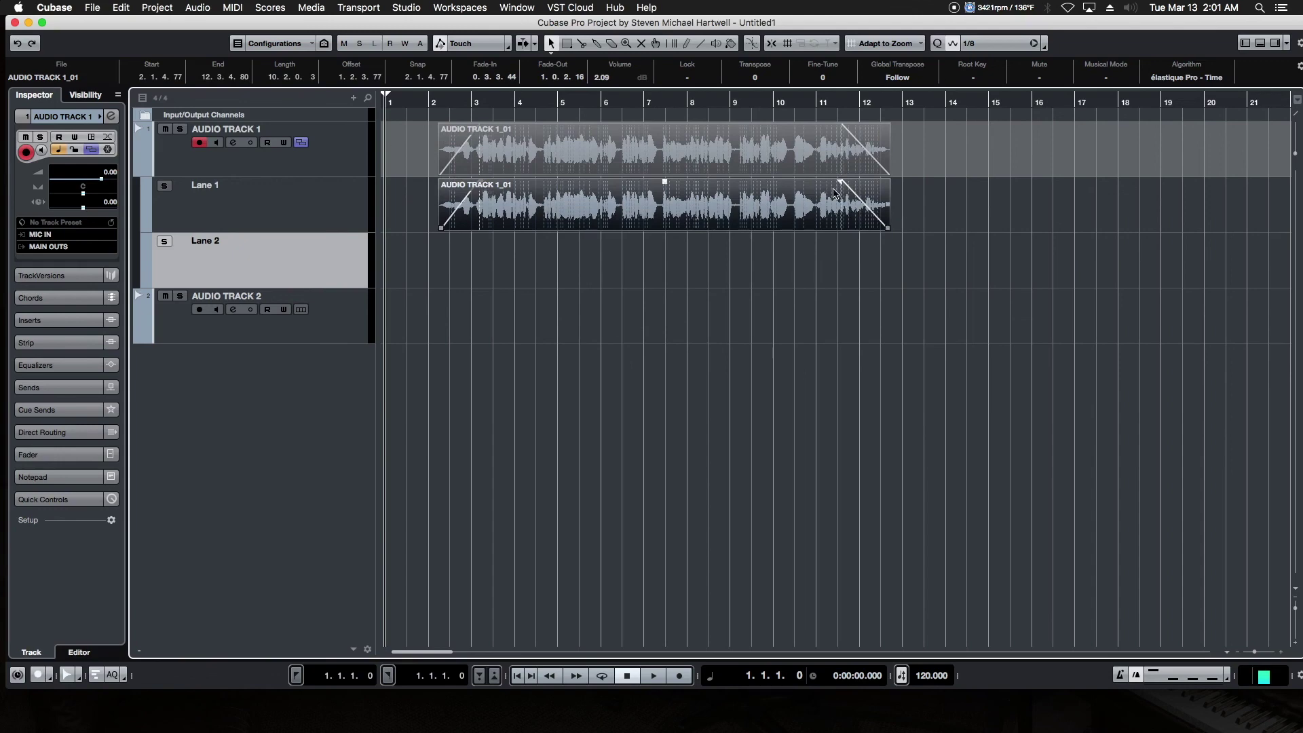